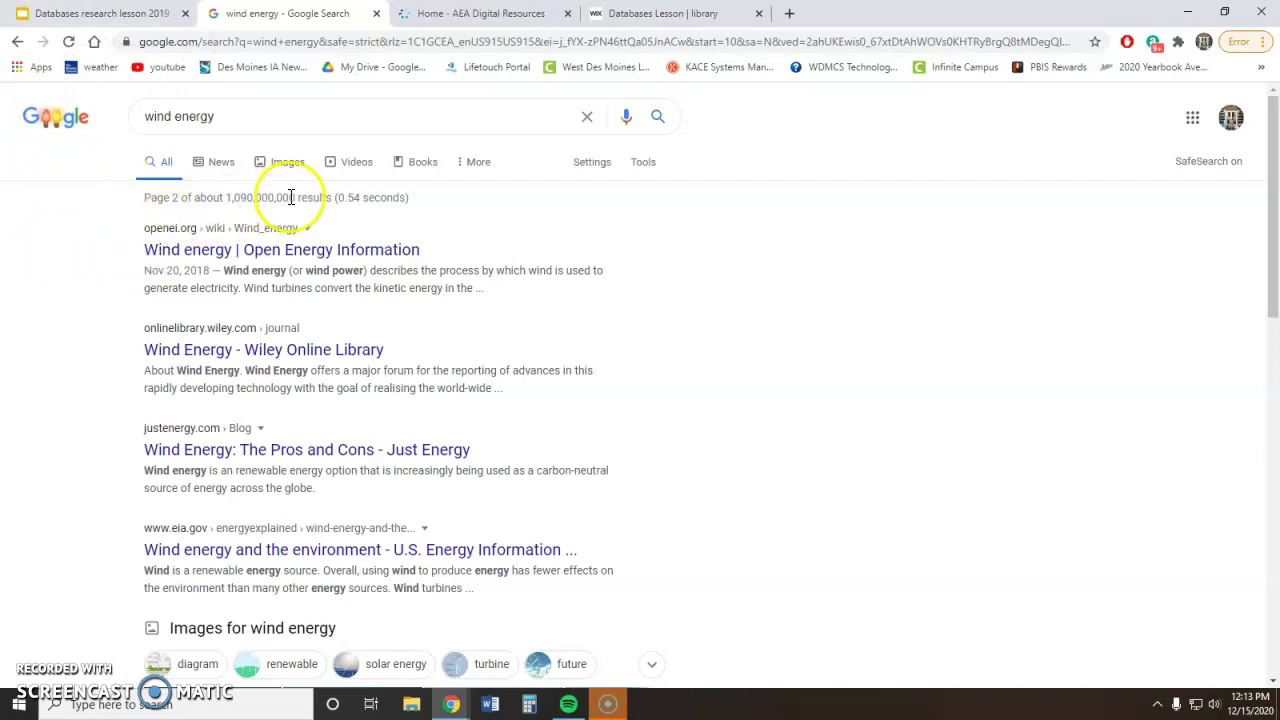
# Step: Highlight the roughly 1,090,000,000 wind energy results count, then close the 'wind energy' search tab
pyautogui.moveTo(297, 197); pyautogui.dragTo(227, 200)
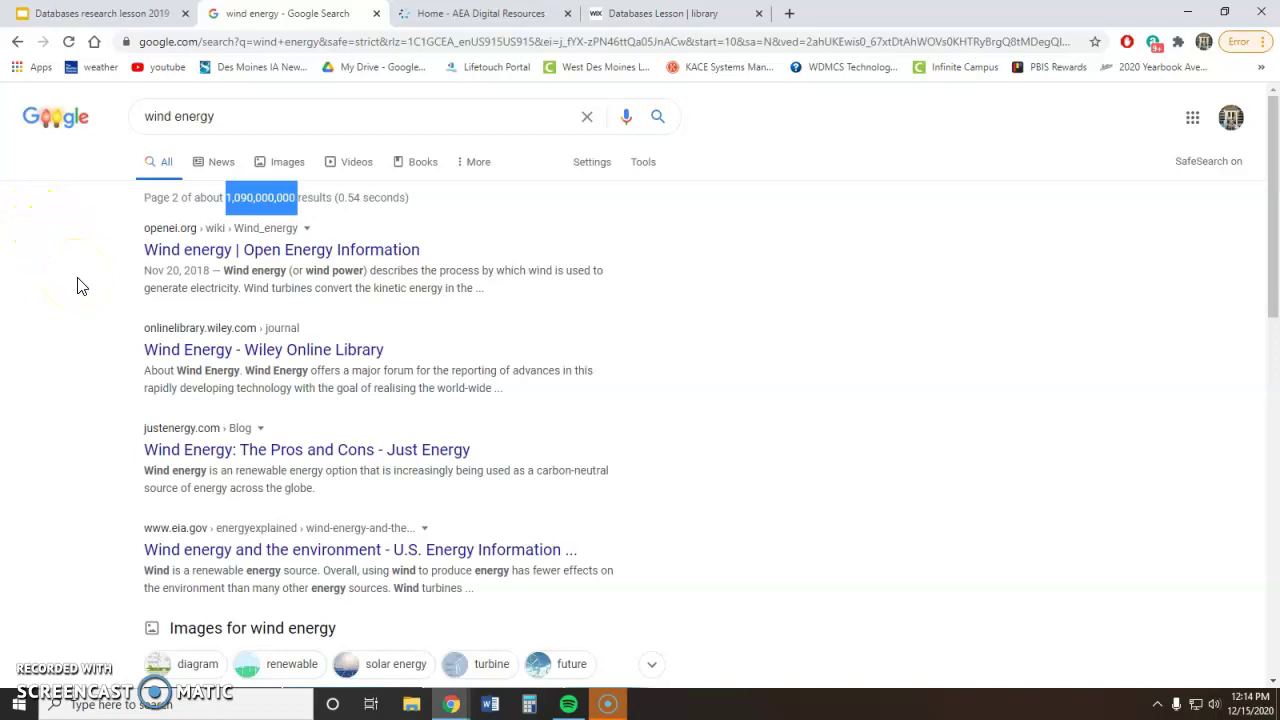
pyautogui.click(375, 14)
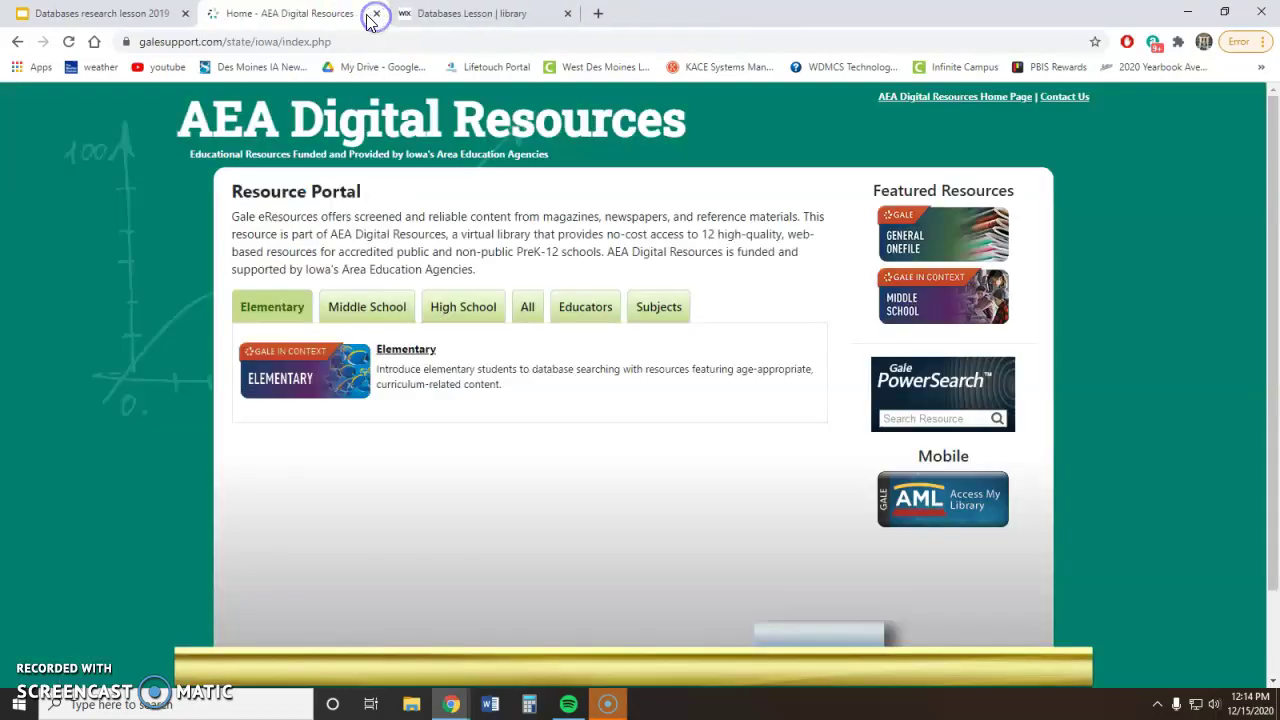
# Step: Filter to Middle School resources and sign in to Gale In Context Middle School with the location ID and password
pyautogui.click(375, 316)
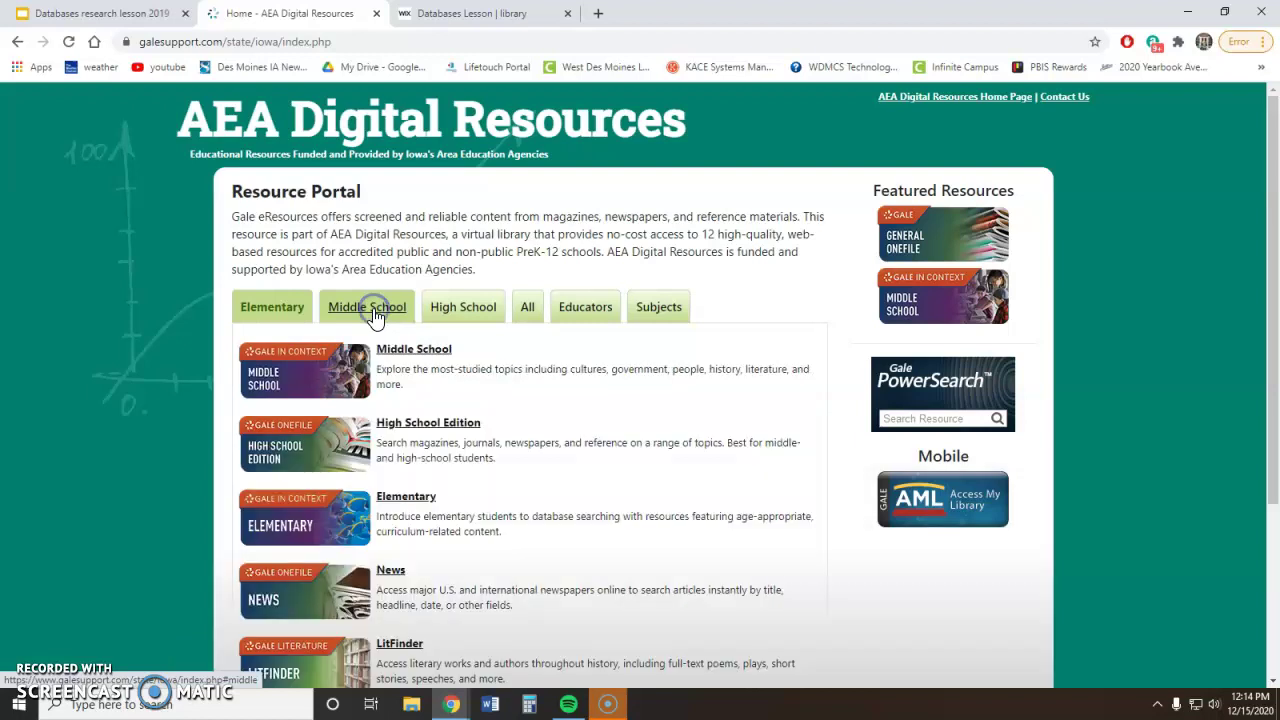
pyautogui.click(312, 375)
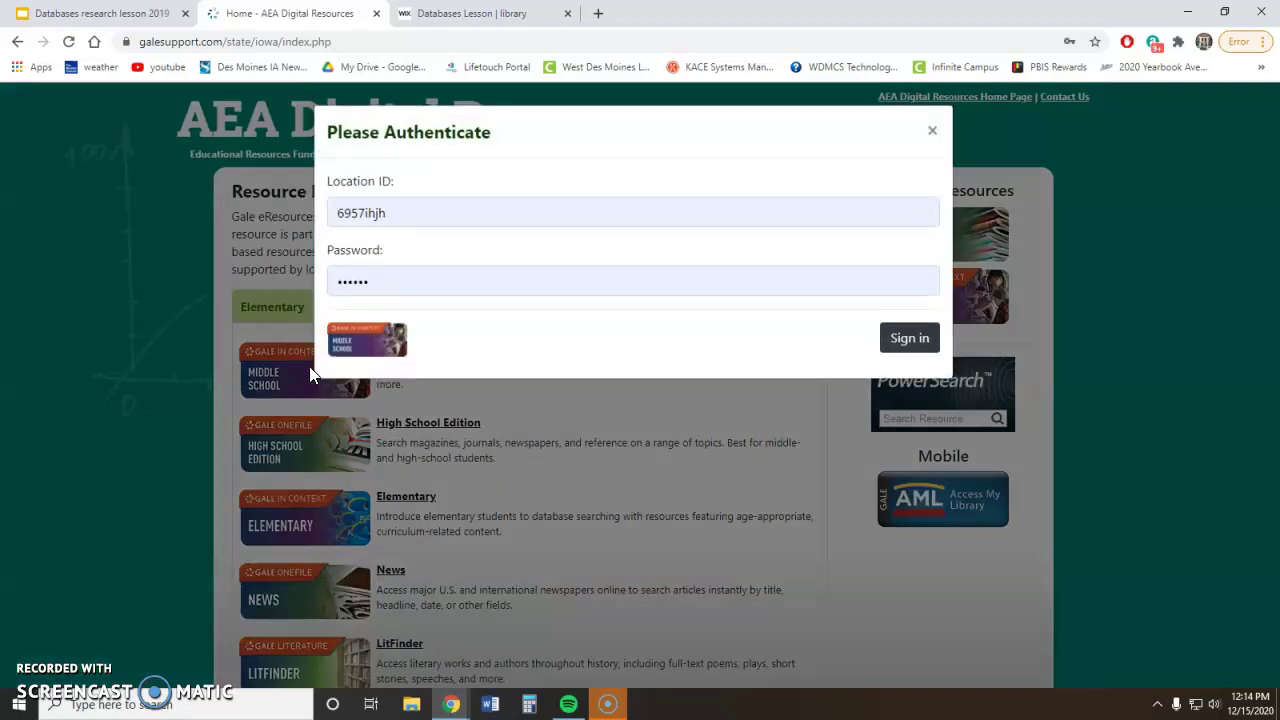
pyautogui.click(906, 345)
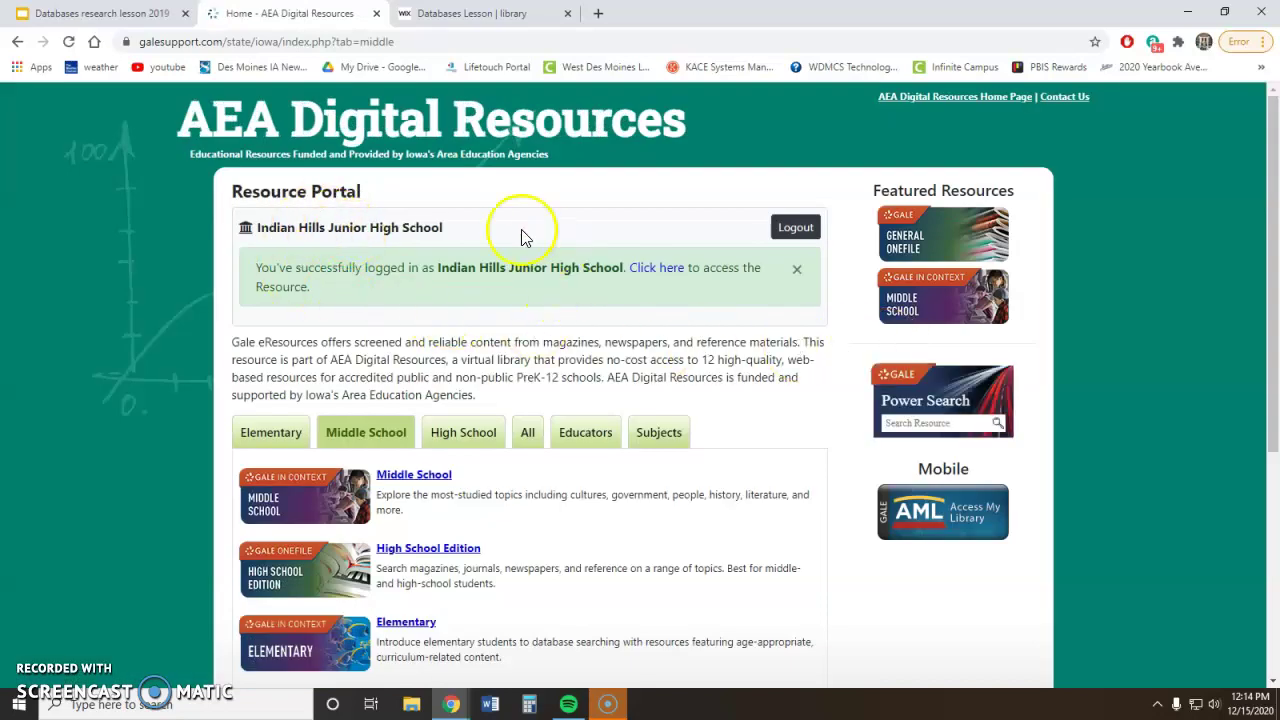
# Step: Open Gale In Context: Middle School in a new tab, glance at the slides, and go to Advanced Search
pyautogui.click(657, 268)
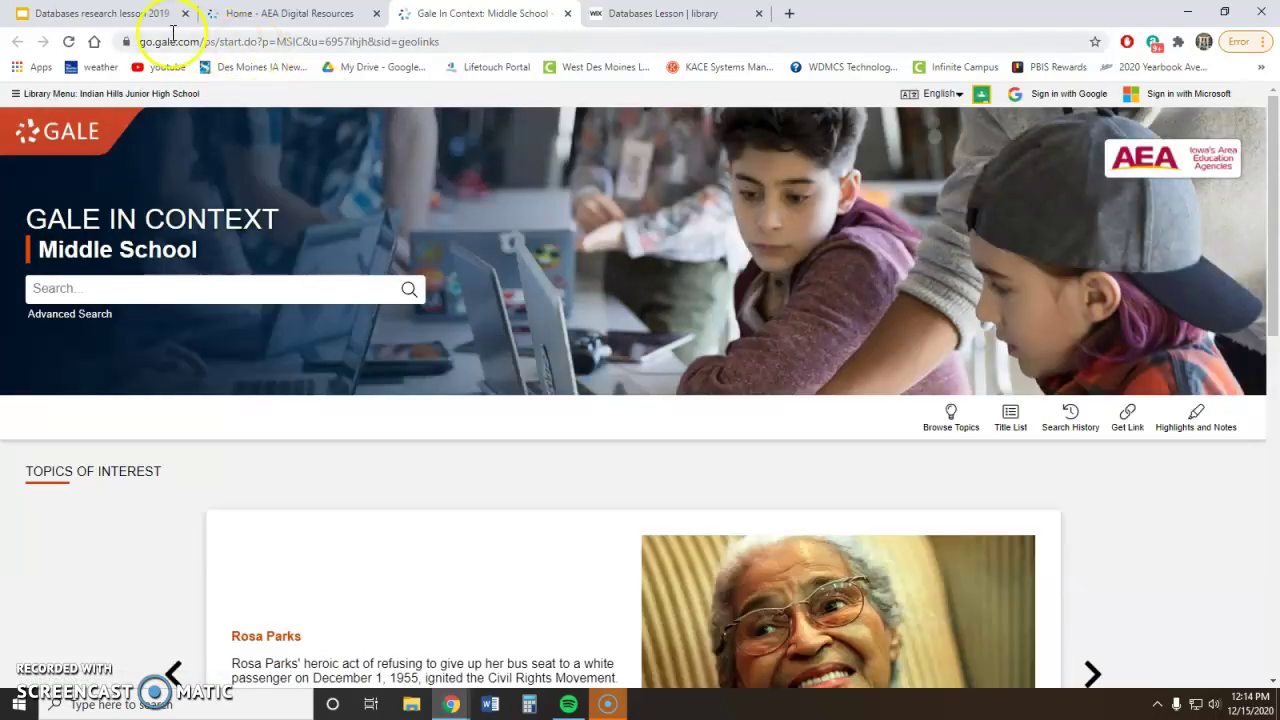
pyautogui.click(139, 22)
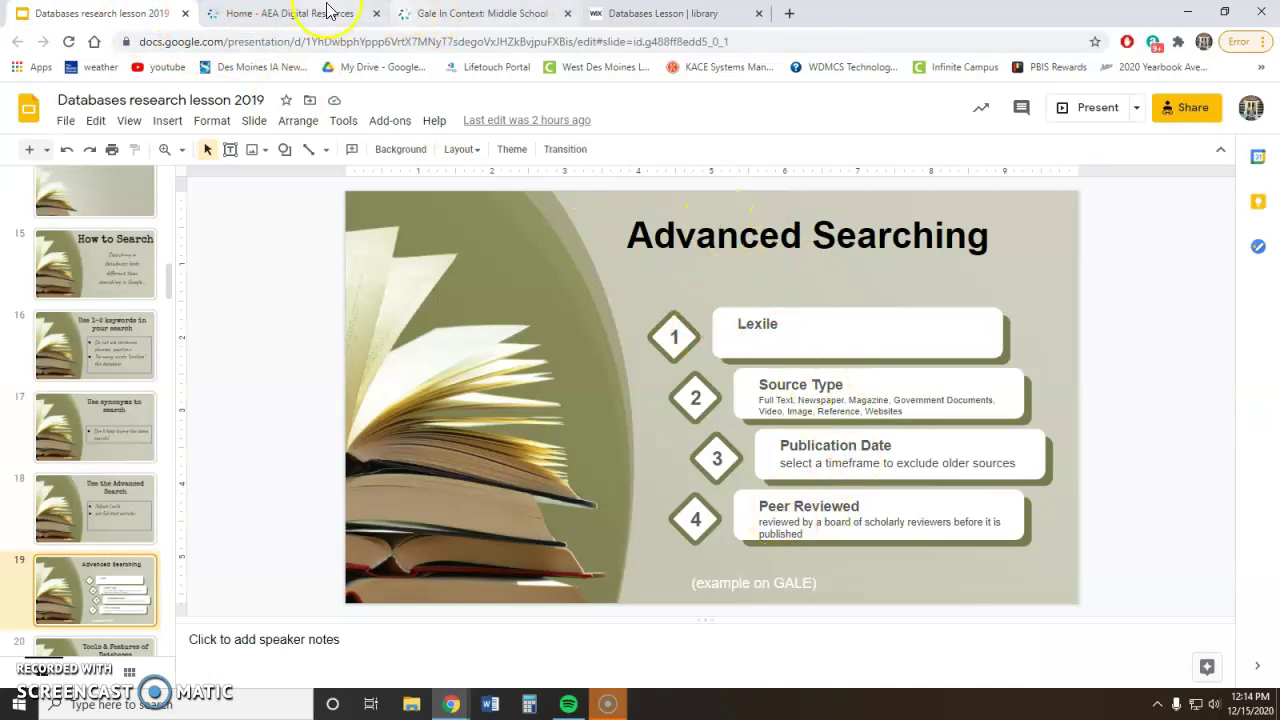
pyautogui.click(436, 16)
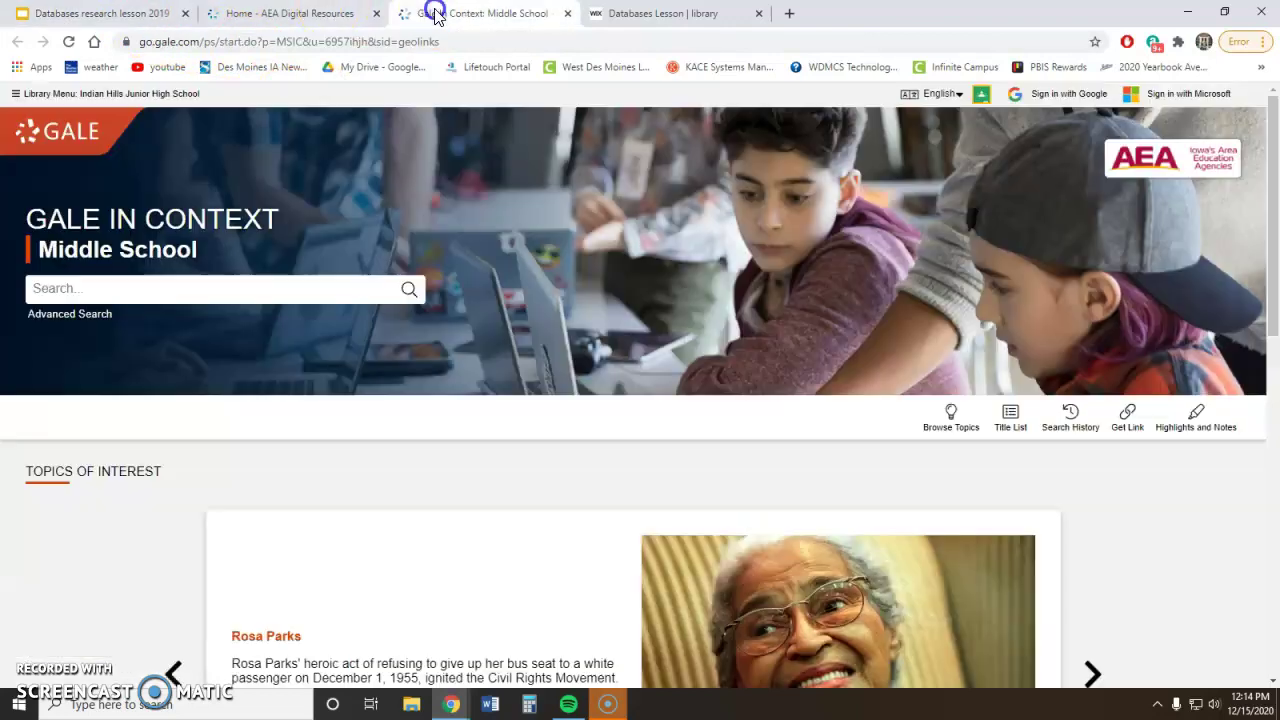
pyautogui.click(57, 316)
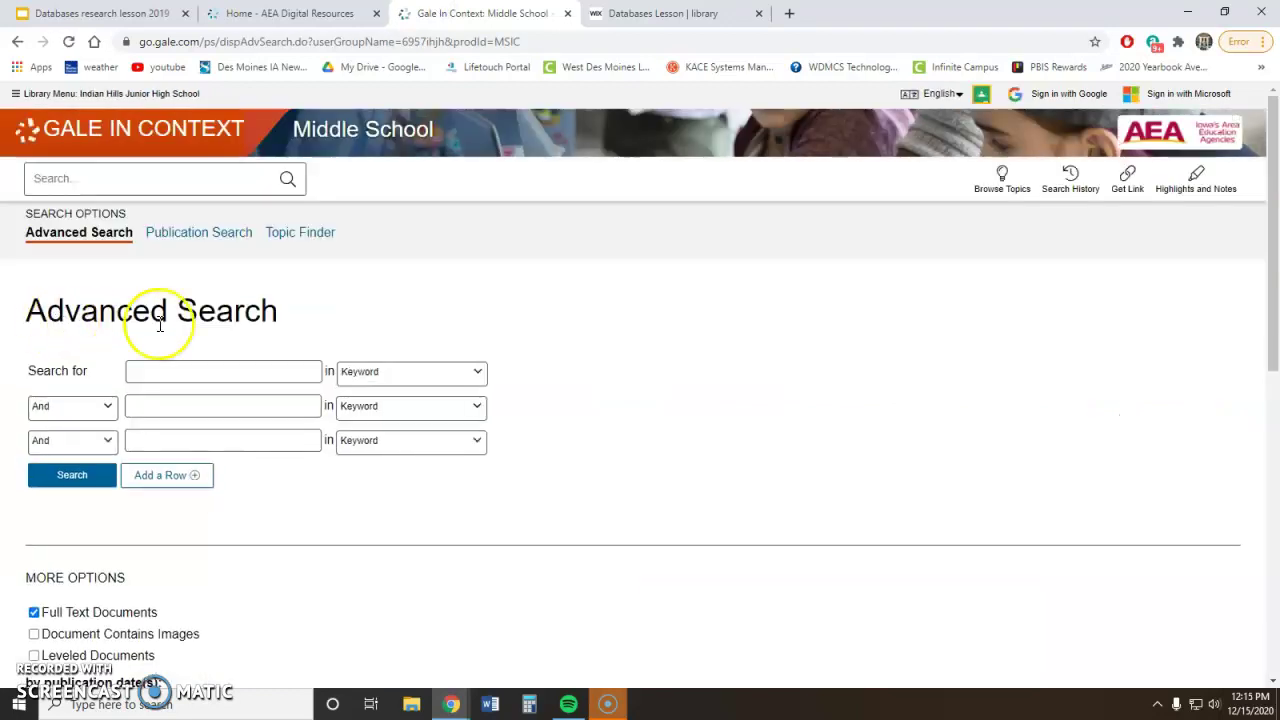
# Step: Scroll down to More Options and browse the document type list without choosing one
pyautogui.scroll(-2, 560, 350)
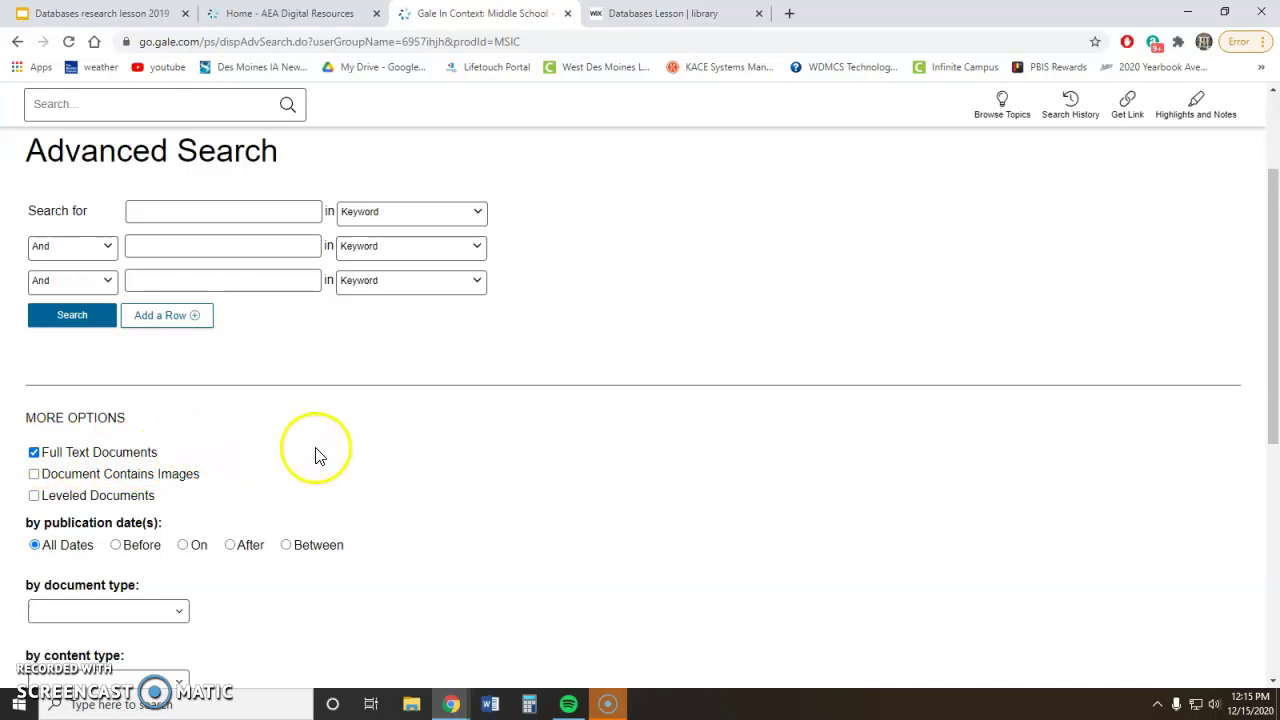
pyautogui.scroll(-1, 362, 443)
pyautogui.scroll(-1, 362, 443)
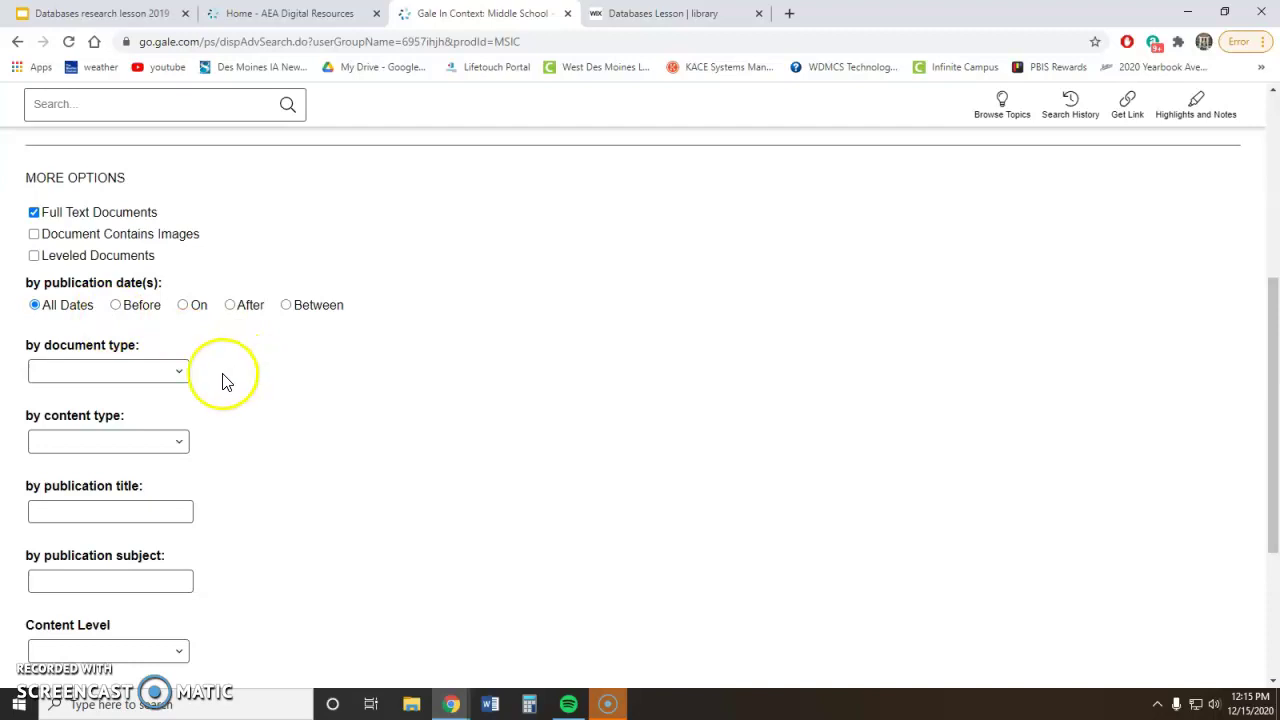
pyautogui.click(181, 374)
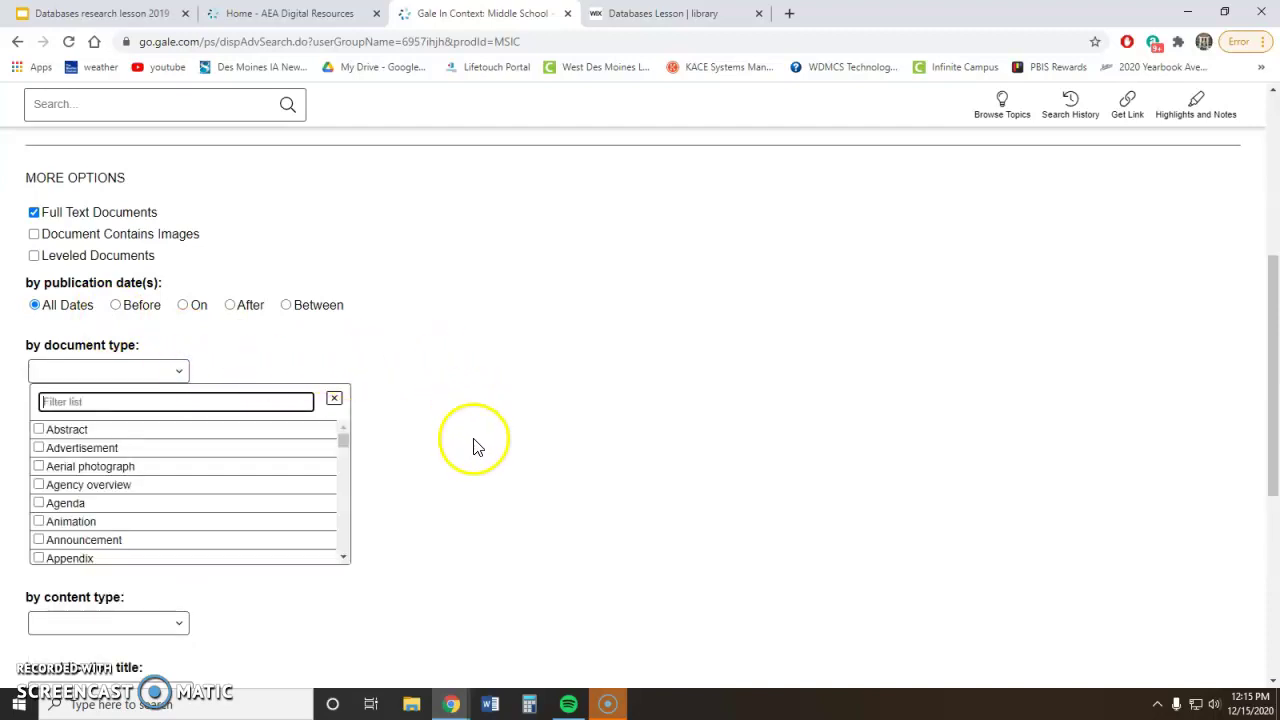
pyautogui.moveTo(343, 442); pyautogui.dragTo(342, 518)
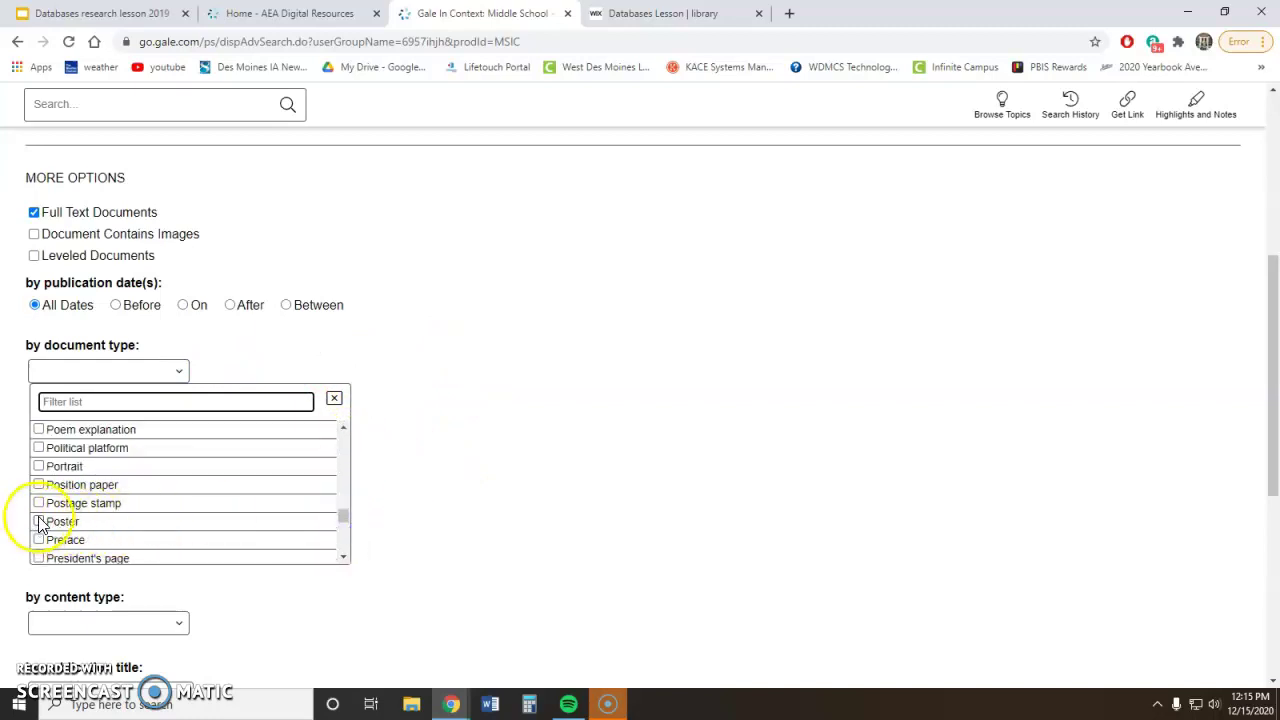
pyautogui.click(334, 398)
# Step: Inspect the content type list without choosing, view the publication filters, then return to the slides
pyautogui.click(182, 443)
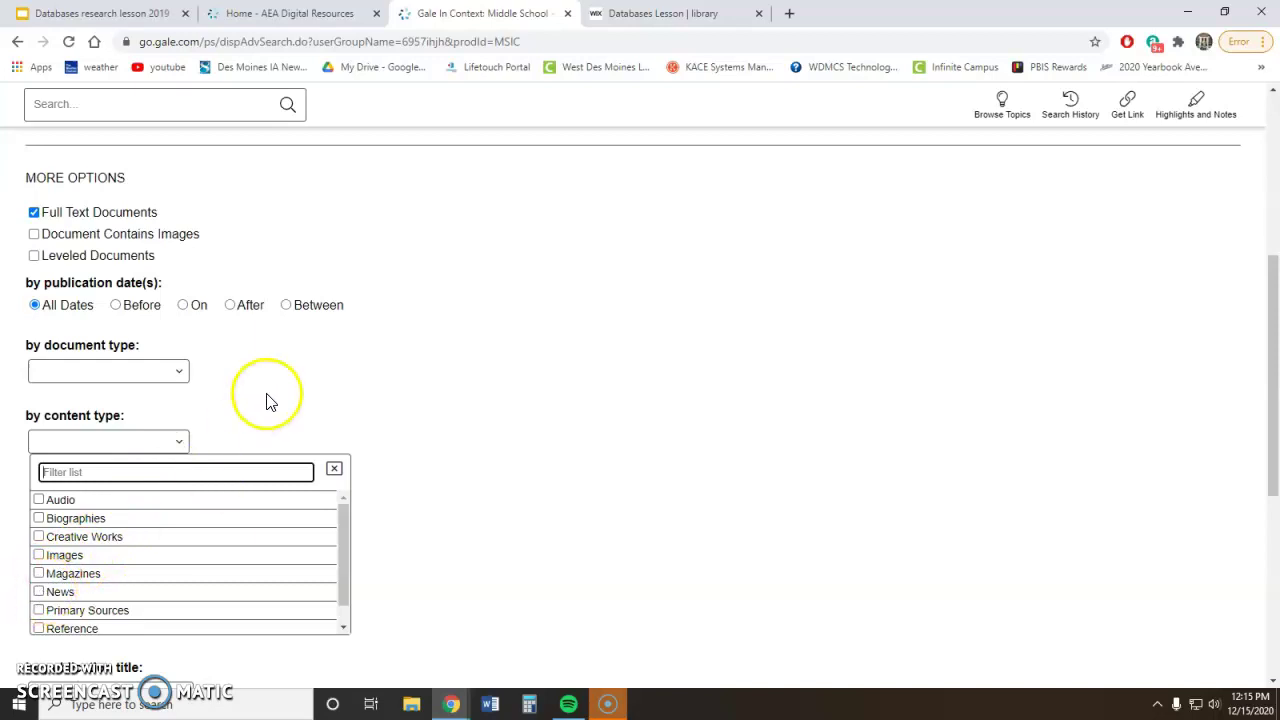
pyautogui.click(277, 424)
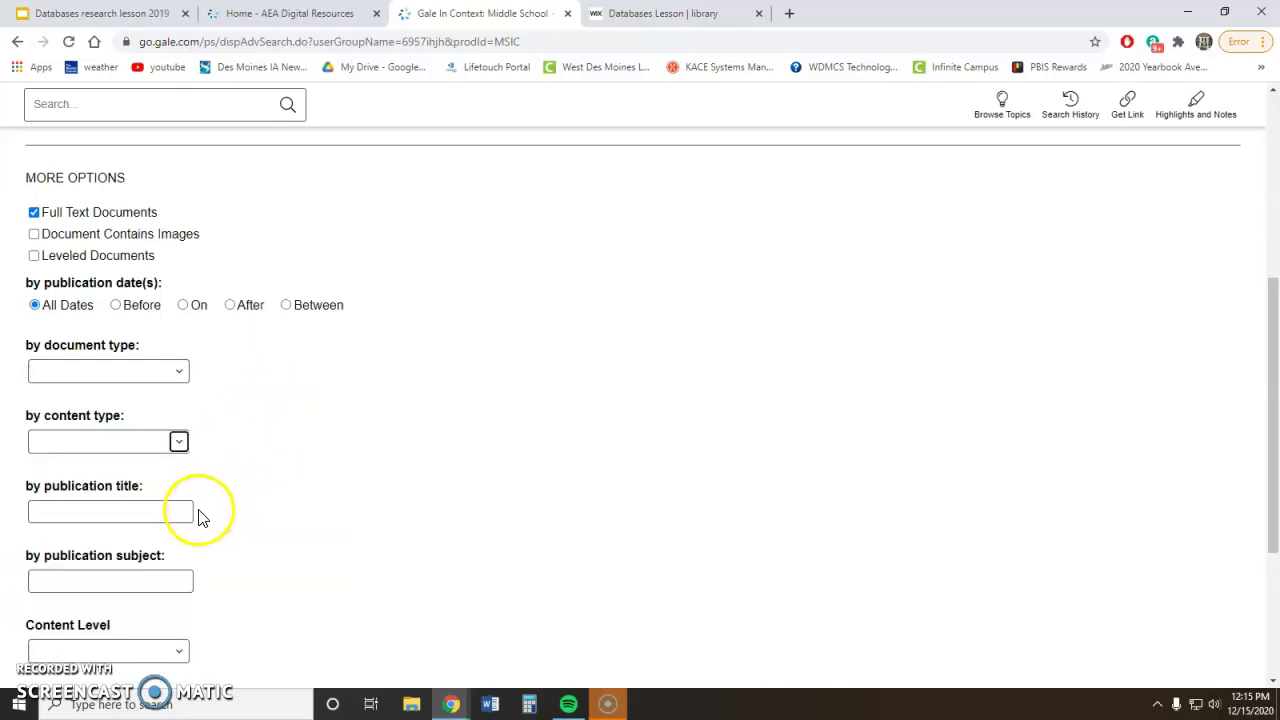
pyautogui.scroll(-1, 198, 522)
pyautogui.scroll(-3, 198, 522)
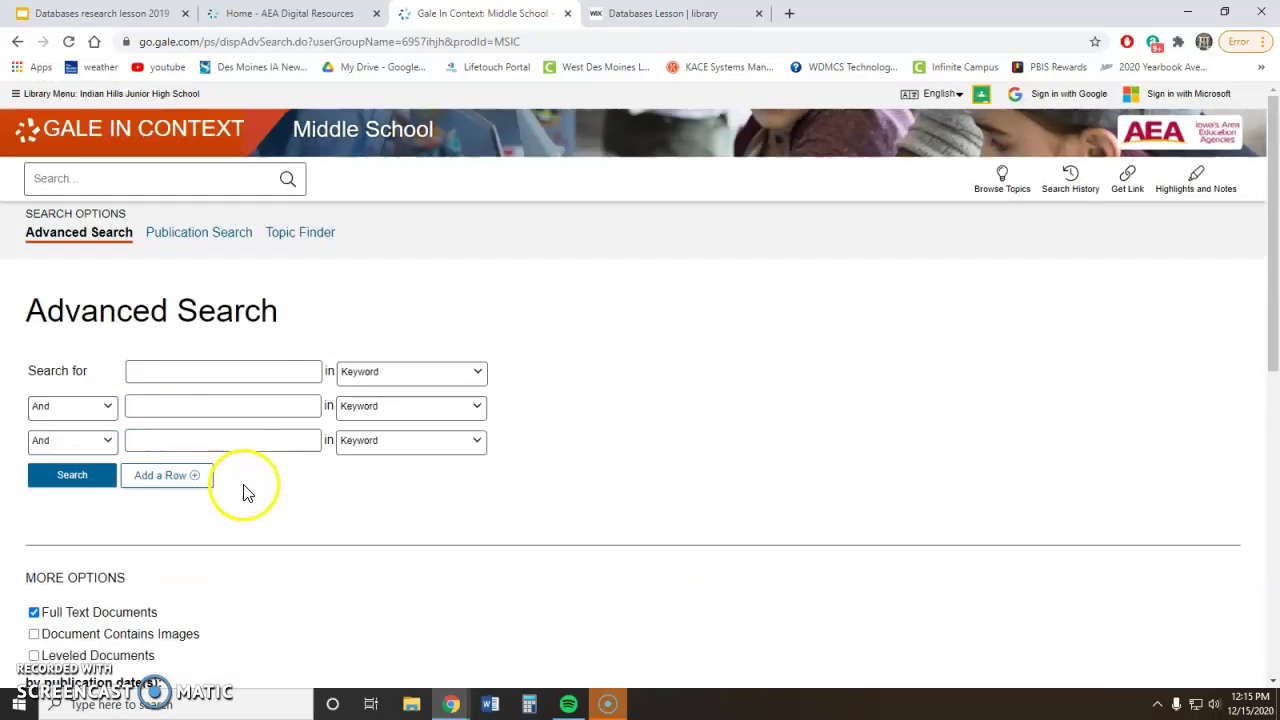
pyautogui.click(106, 13)
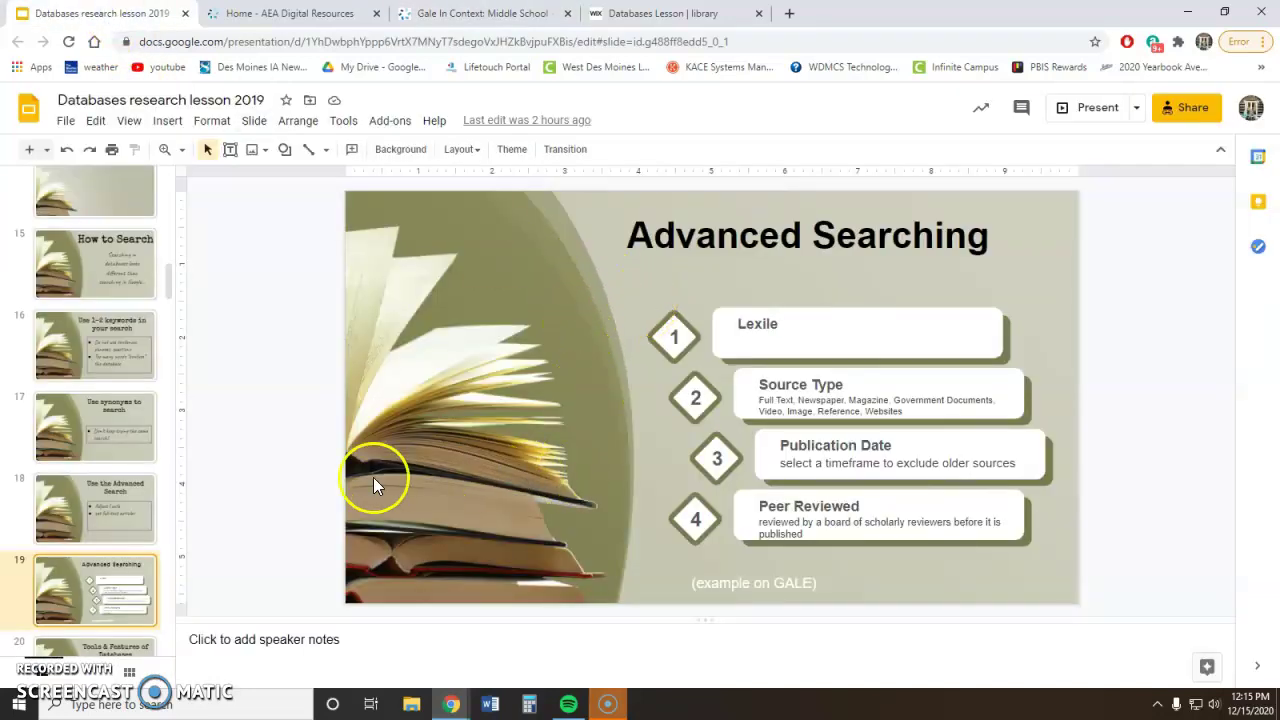
# Step: Show slide 20, 'Tools & Features of Databases', then return to the Gale Advanced Search page
pyautogui.click(143, 645)
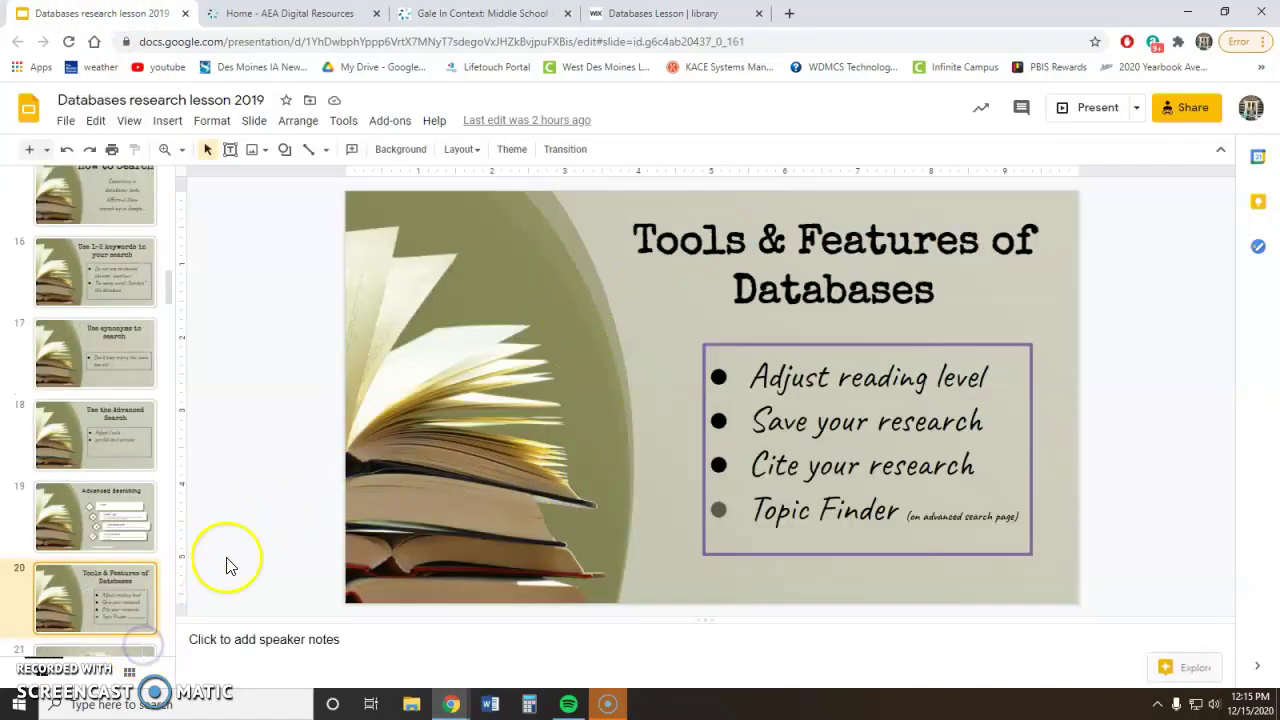
pyautogui.scroll(-2, 512, 356)
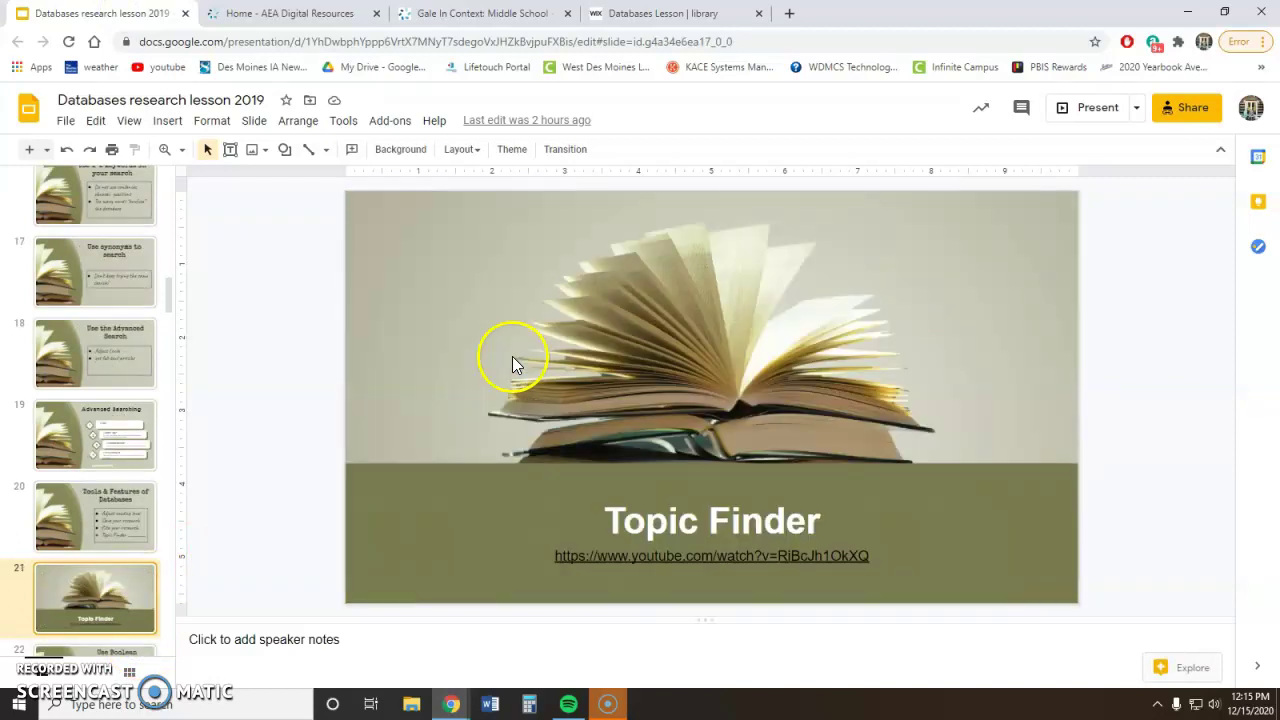
pyautogui.scroll(2, 350, 373)
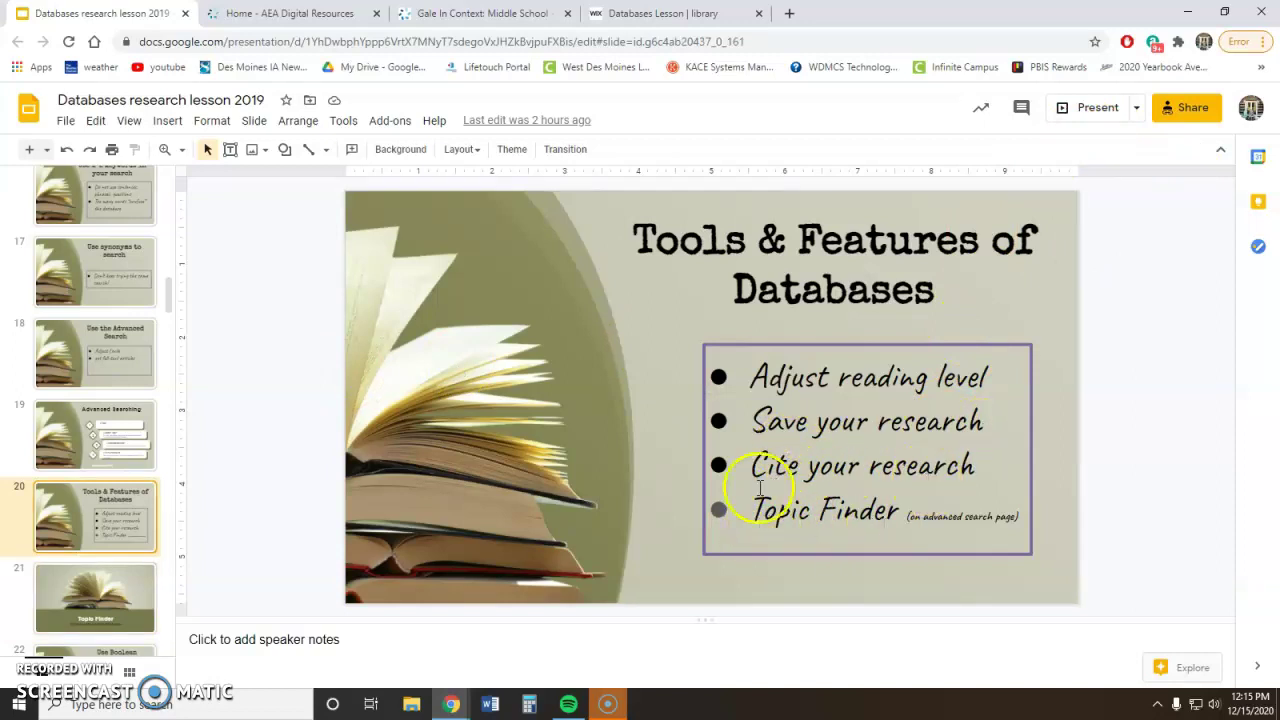
pyautogui.click(470, 13)
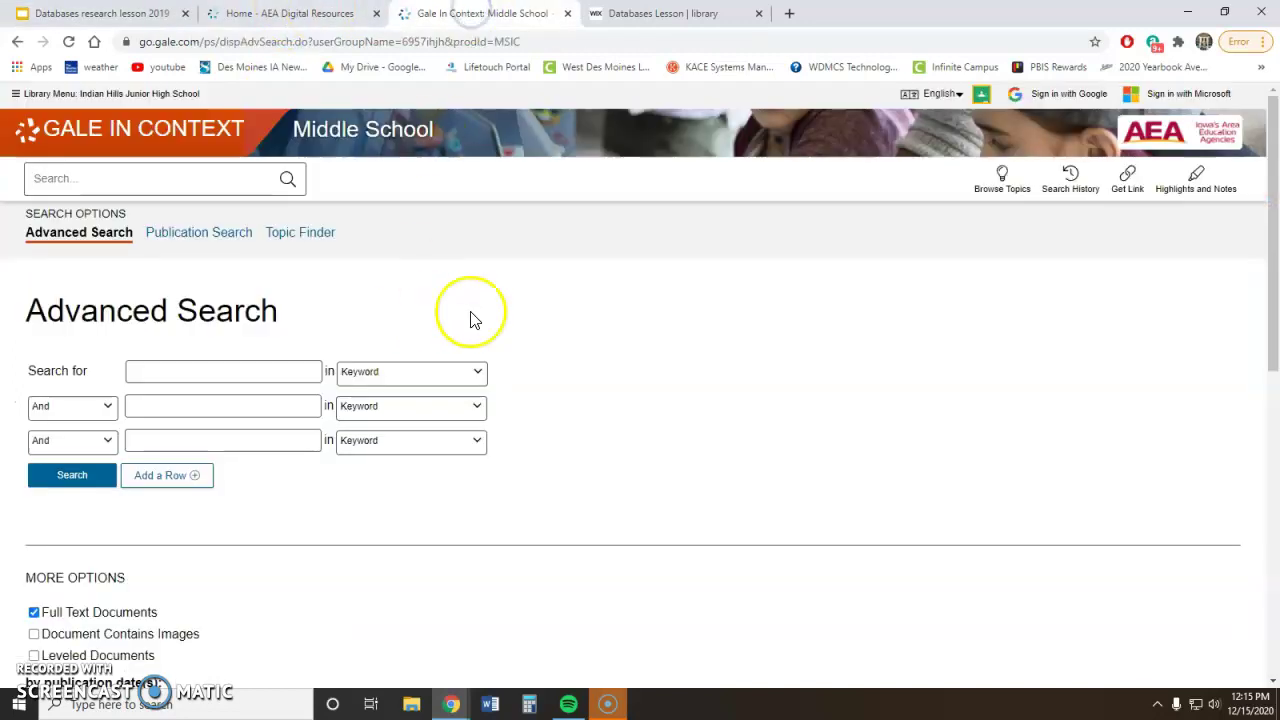
# Step: Run a Topic Finder search for 'energy' and scroll down to its tile map
pyautogui.click(312, 238)
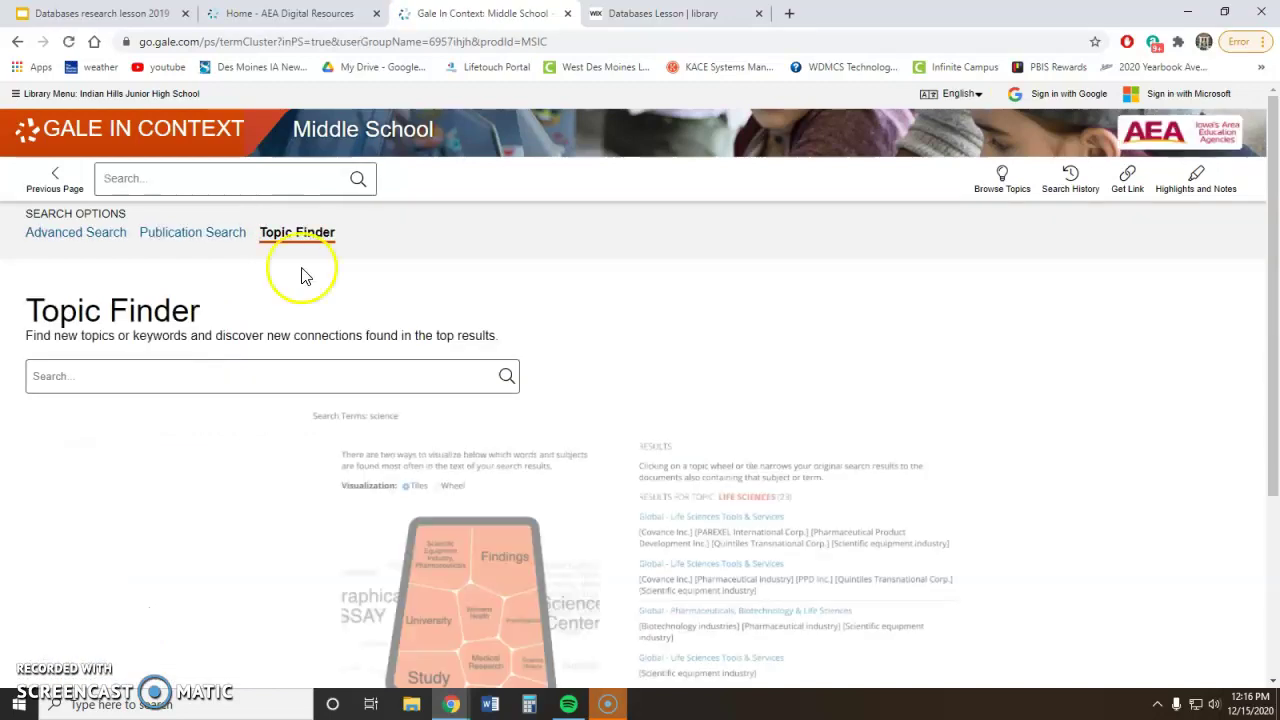
pyautogui.click(268, 380)
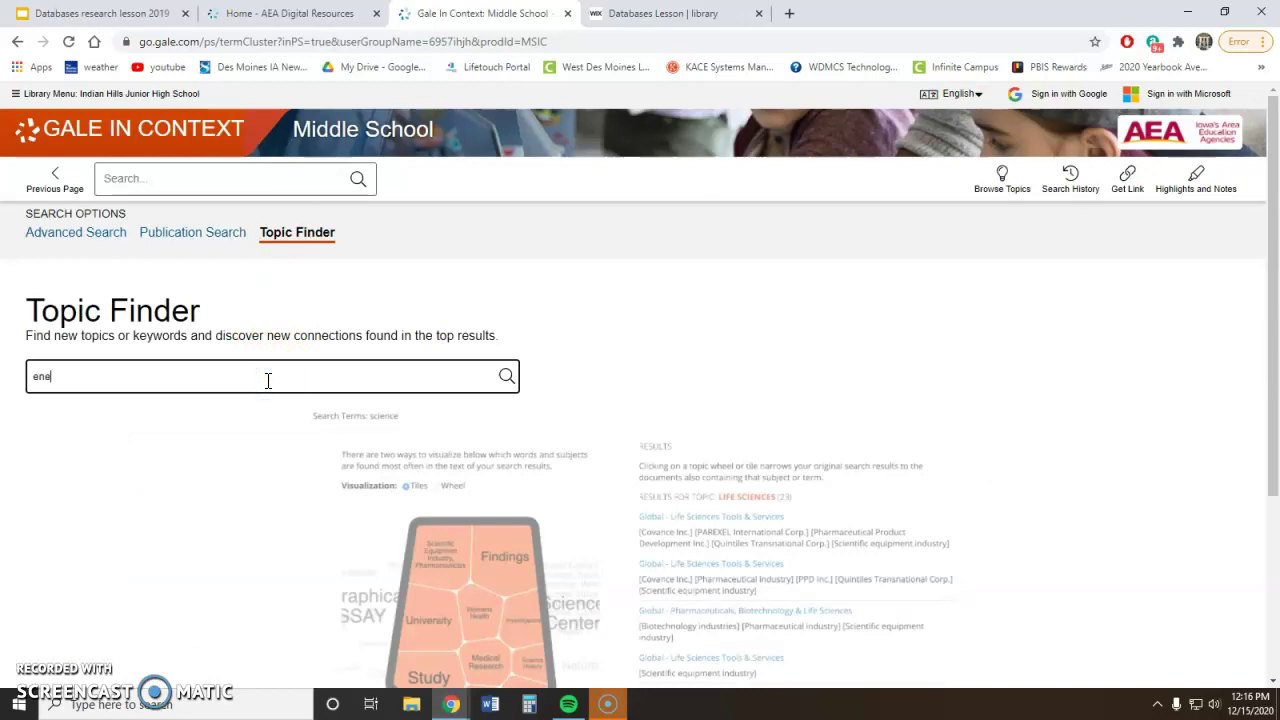
pyautogui.write('energy')
pyautogui.press('Return')
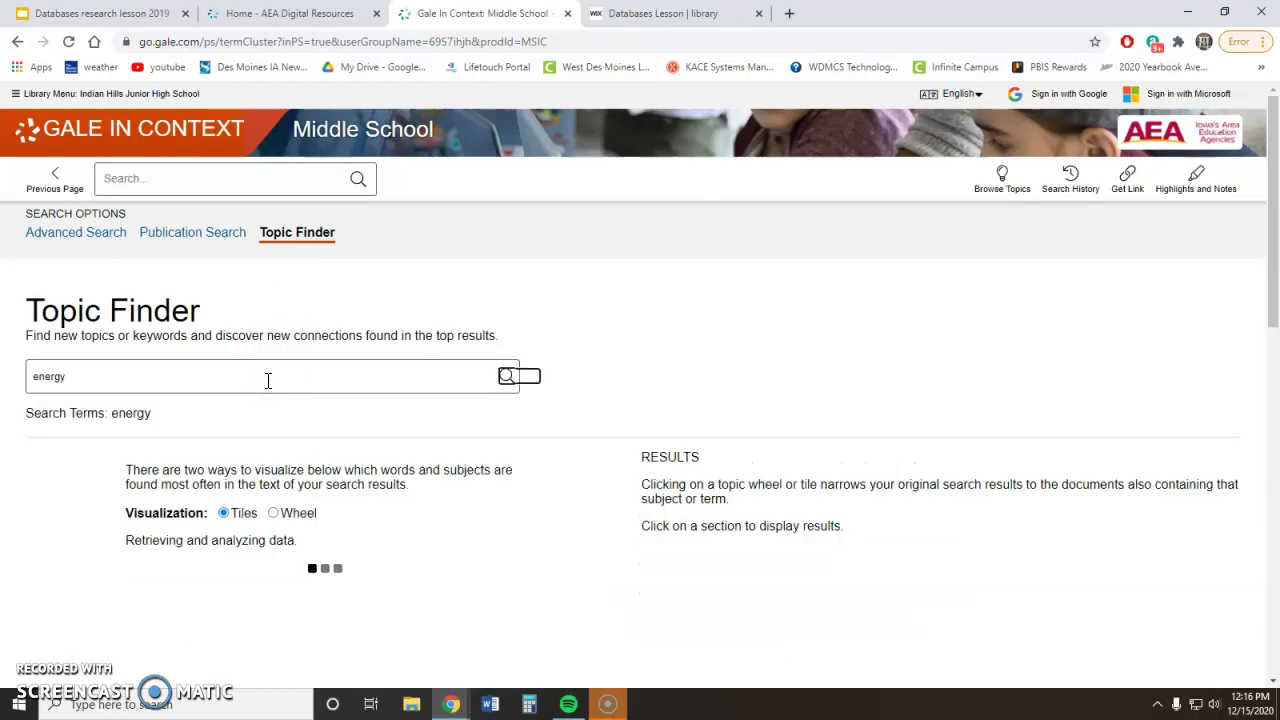
pyautogui.scroll(-1, 698, 330)
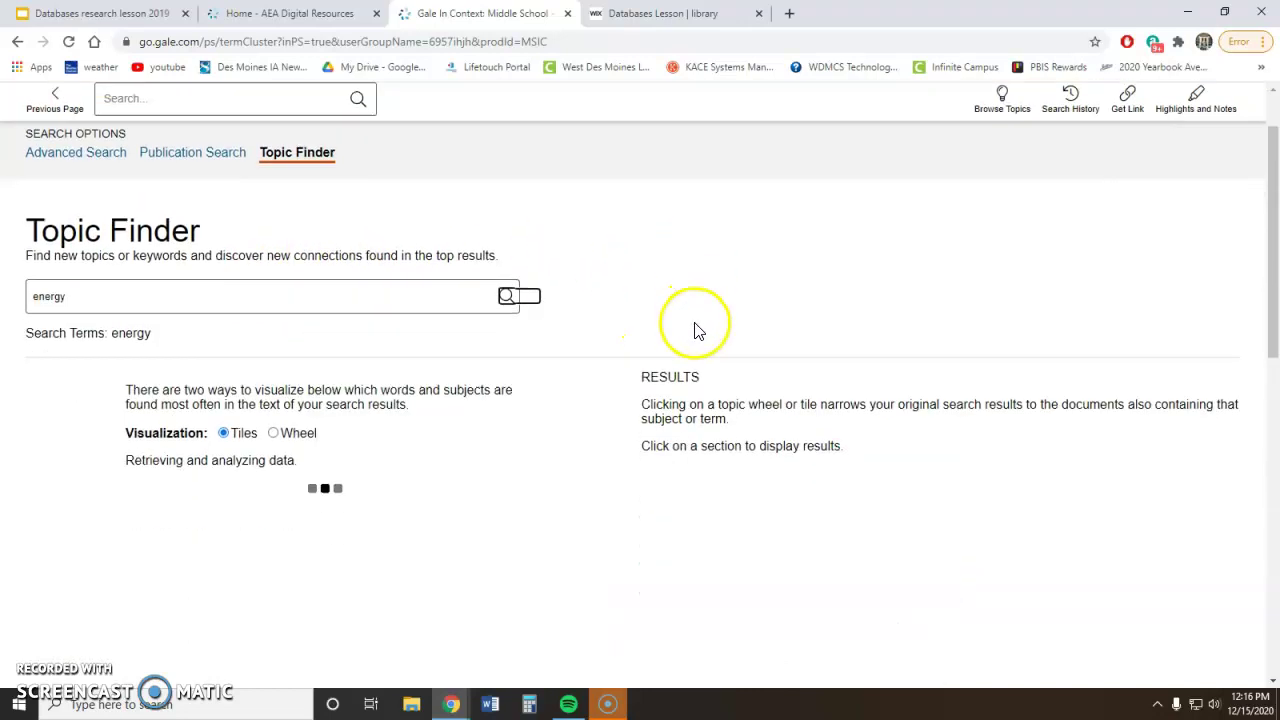
pyautogui.scroll(-2, 776, 446)
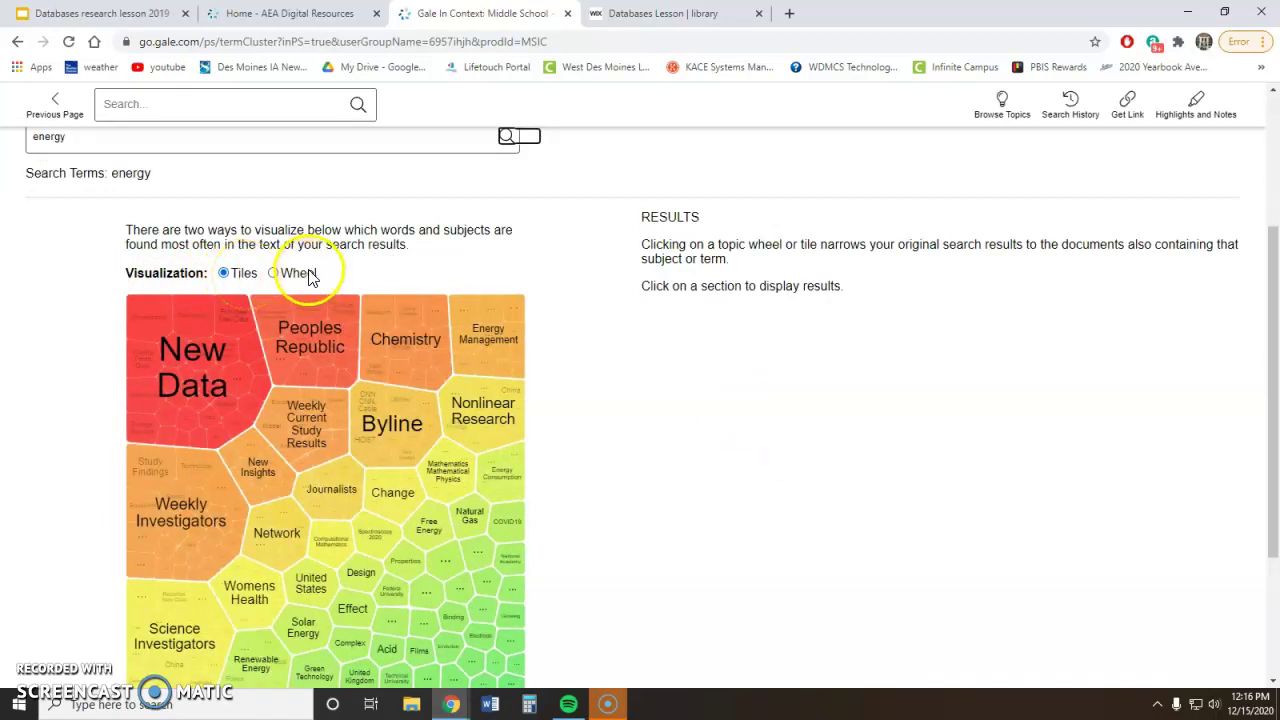
pyautogui.scroll(-1, 586, 366)
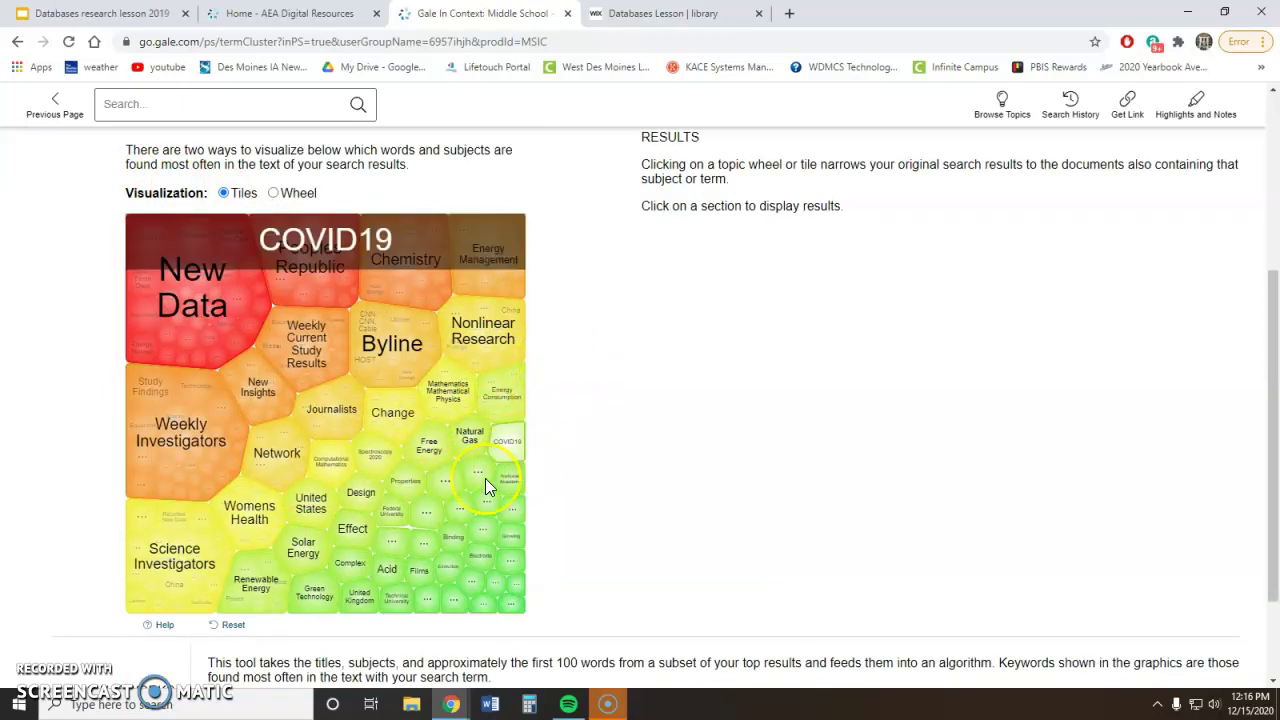
# Step: Drill from the Renewable Energy tile into Clean Energy, zooming in to its 2 articles
pyautogui.click(254, 590)
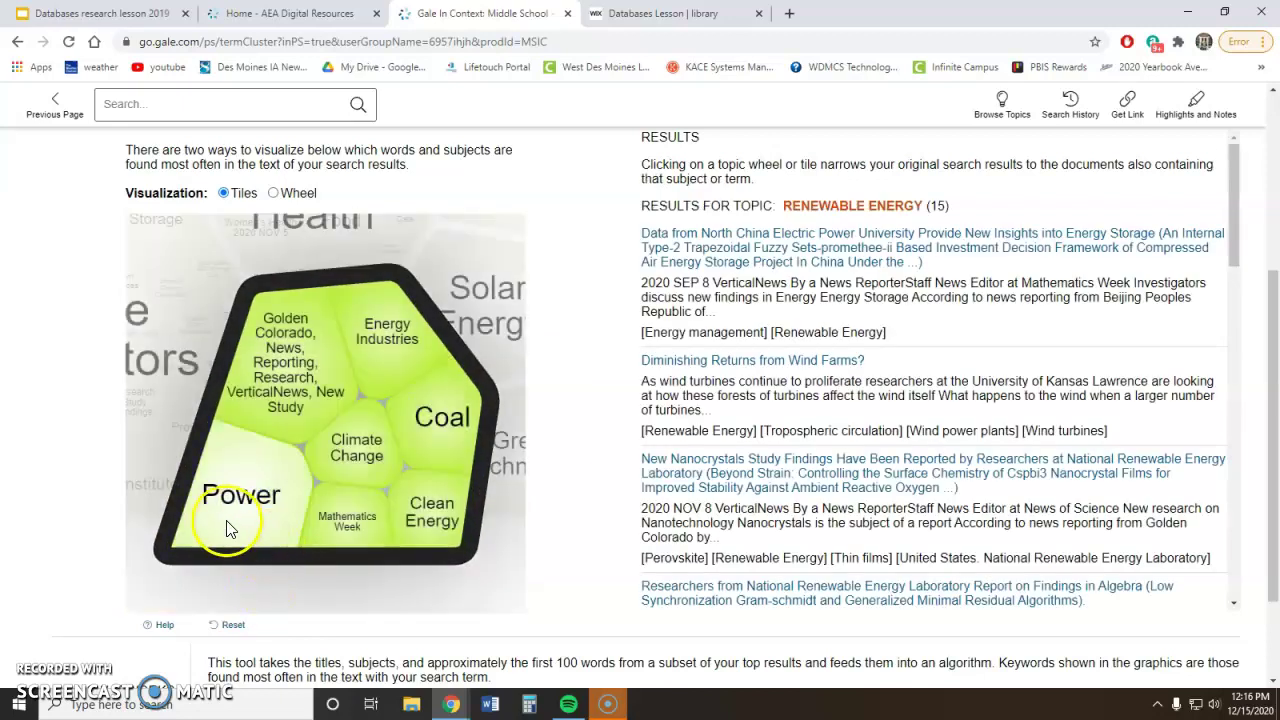
pyautogui.click(432, 524)
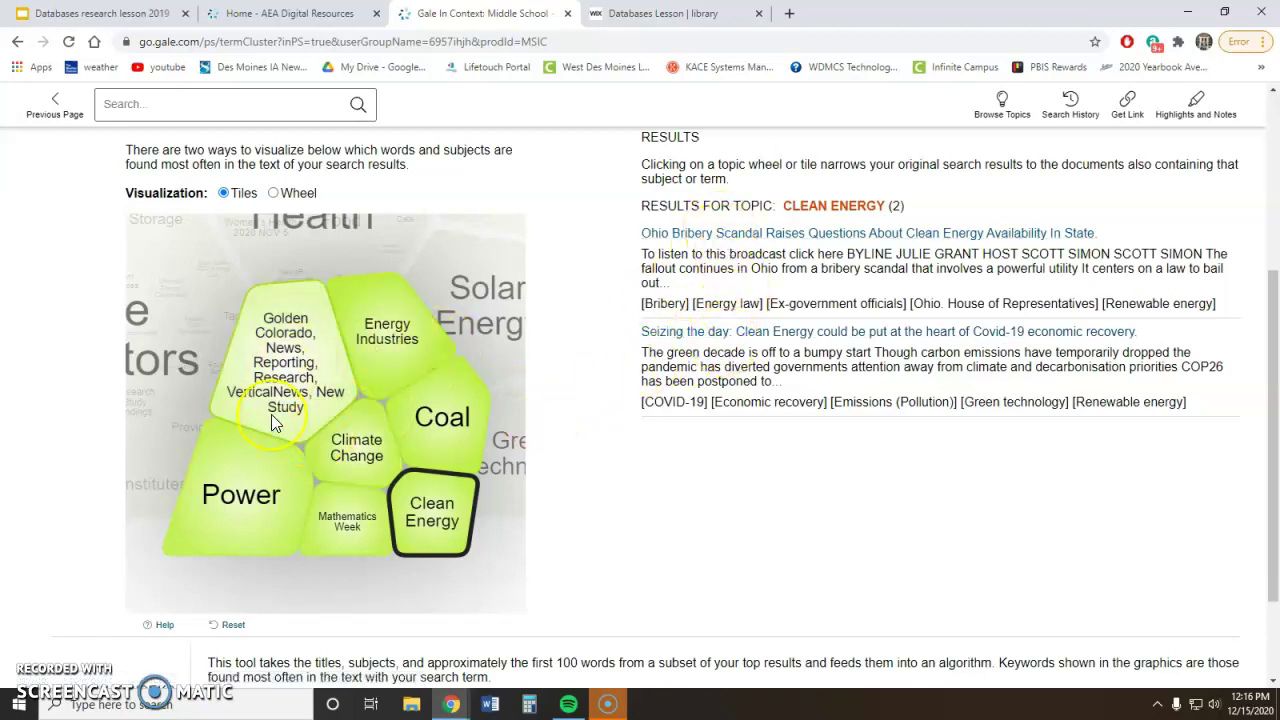
pyautogui.click(367, 399)
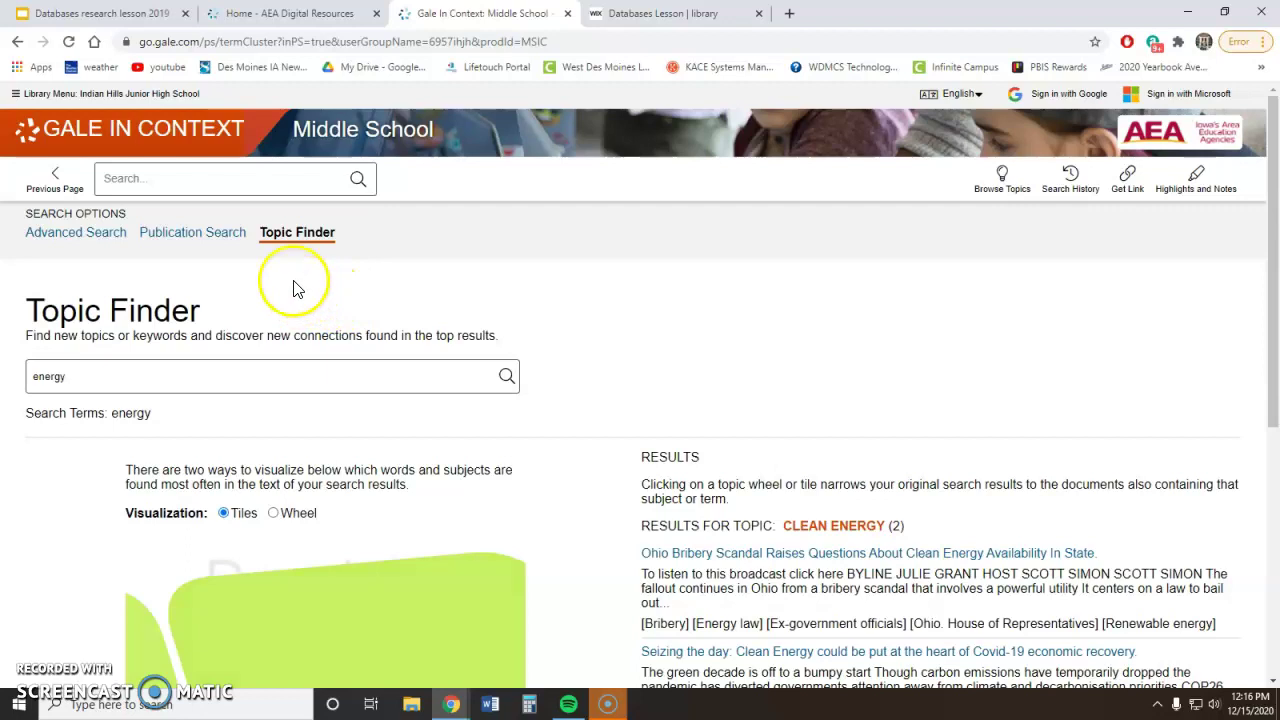
# Step: Search for 'wind energy', open the Alternative Energy article, then return to the slideshow
pyautogui.click(245, 182)
pyautogui.write('wind energy')
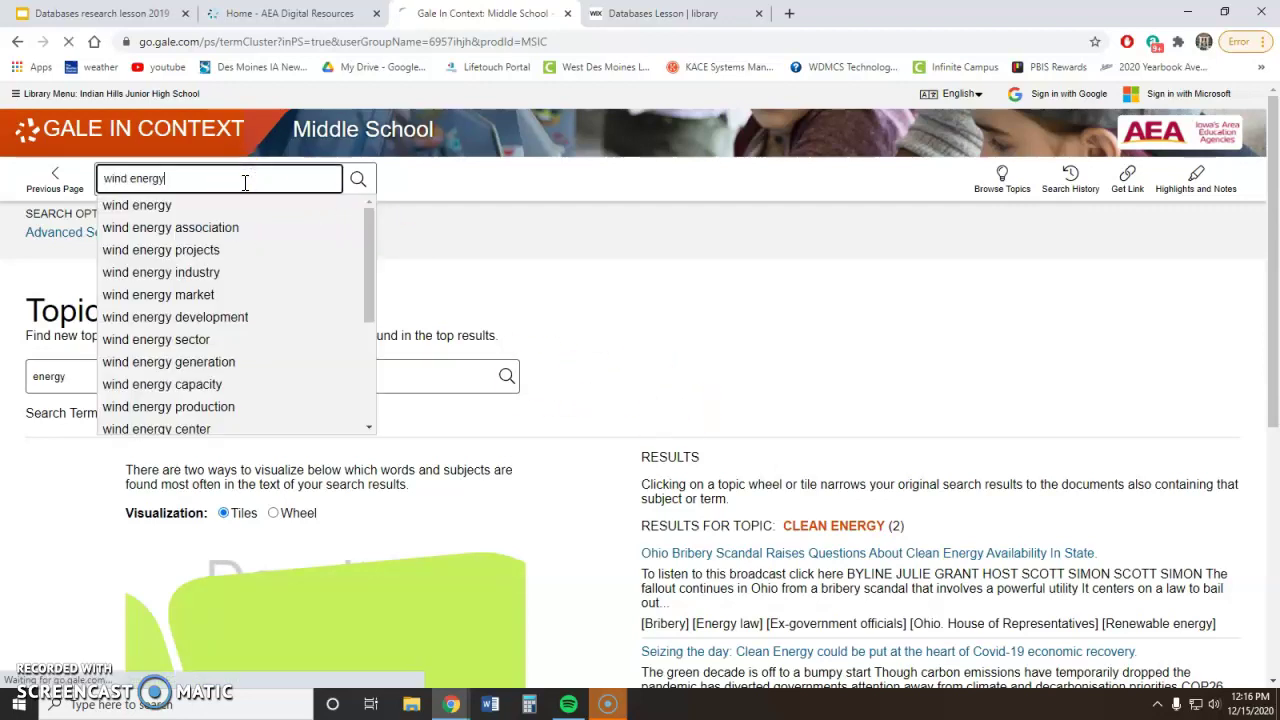
pyautogui.press('Return')
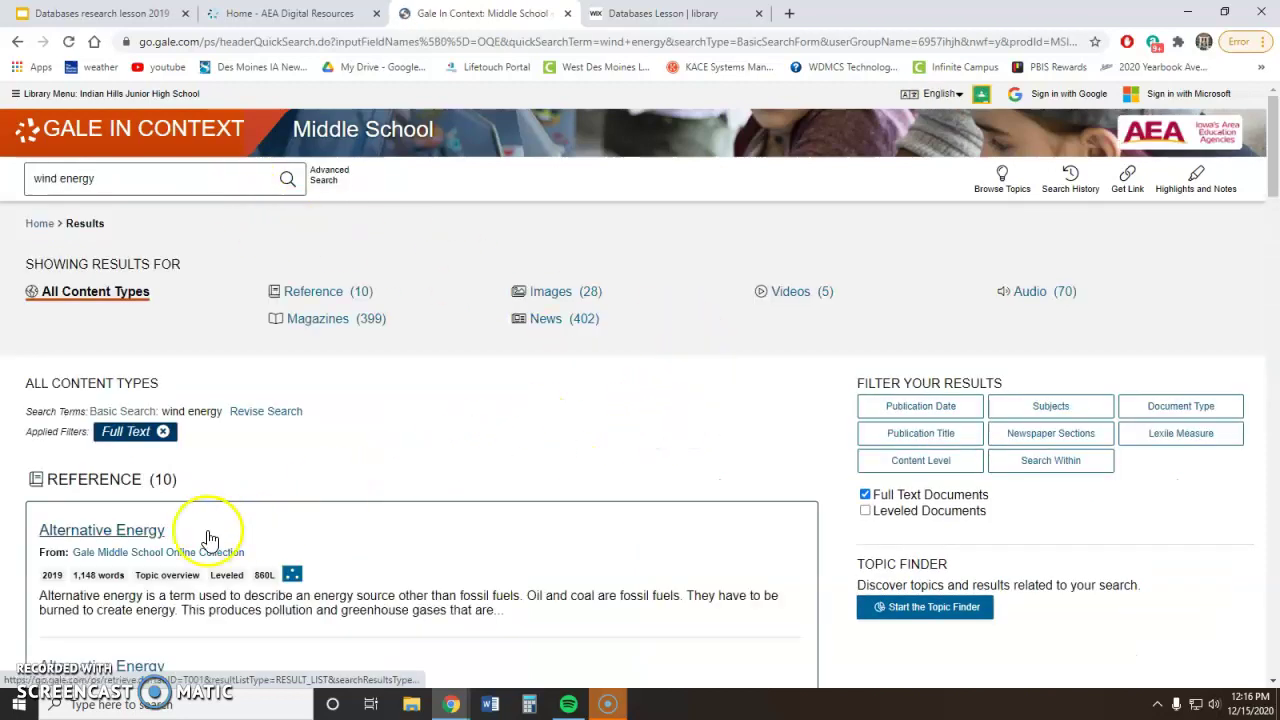
pyautogui.click(143, 540)
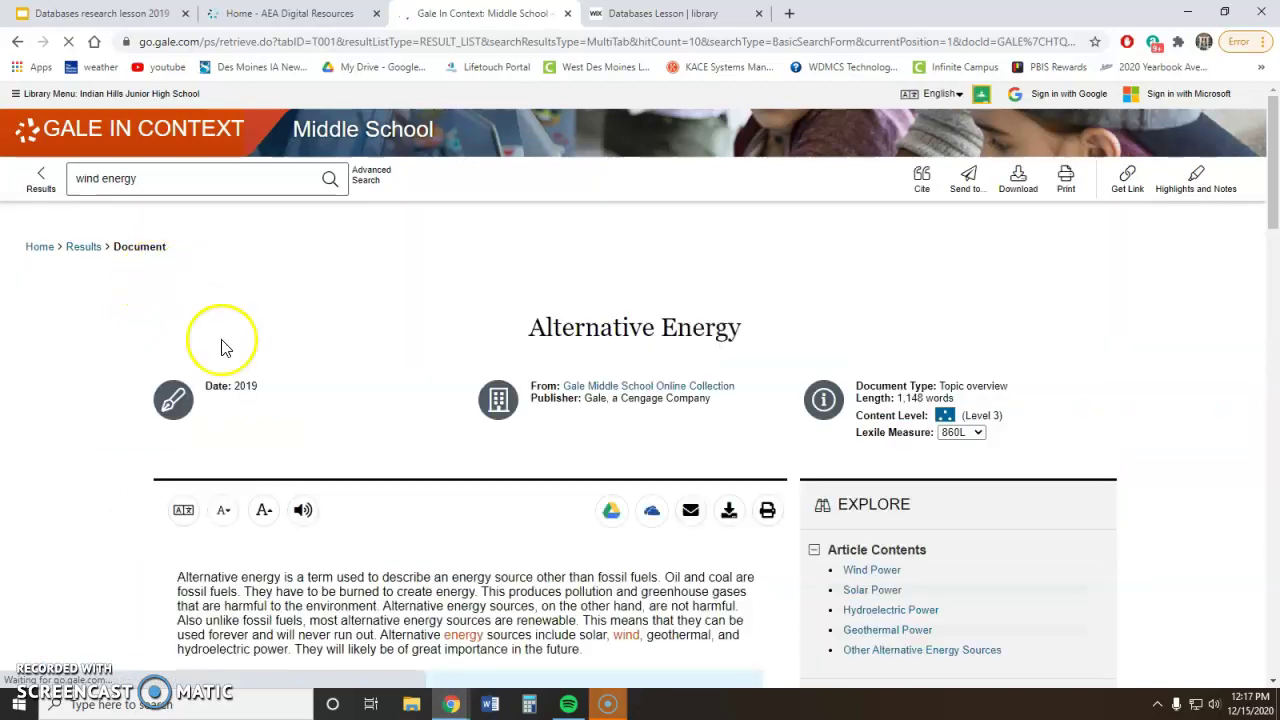
pyautogui.click(68, 12)
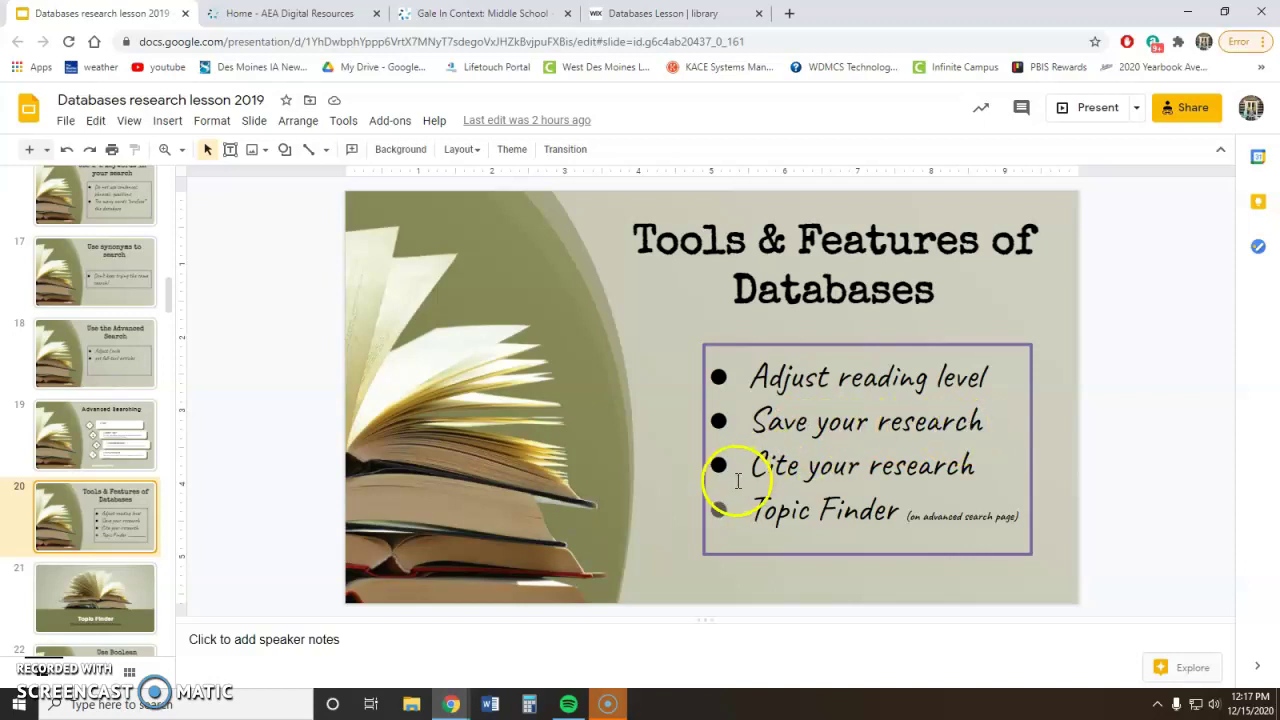
# Step: Leave the slides via the AEA Digital Resources tab and return to the Alternative Energy article
pyautogui.click(330, 14)
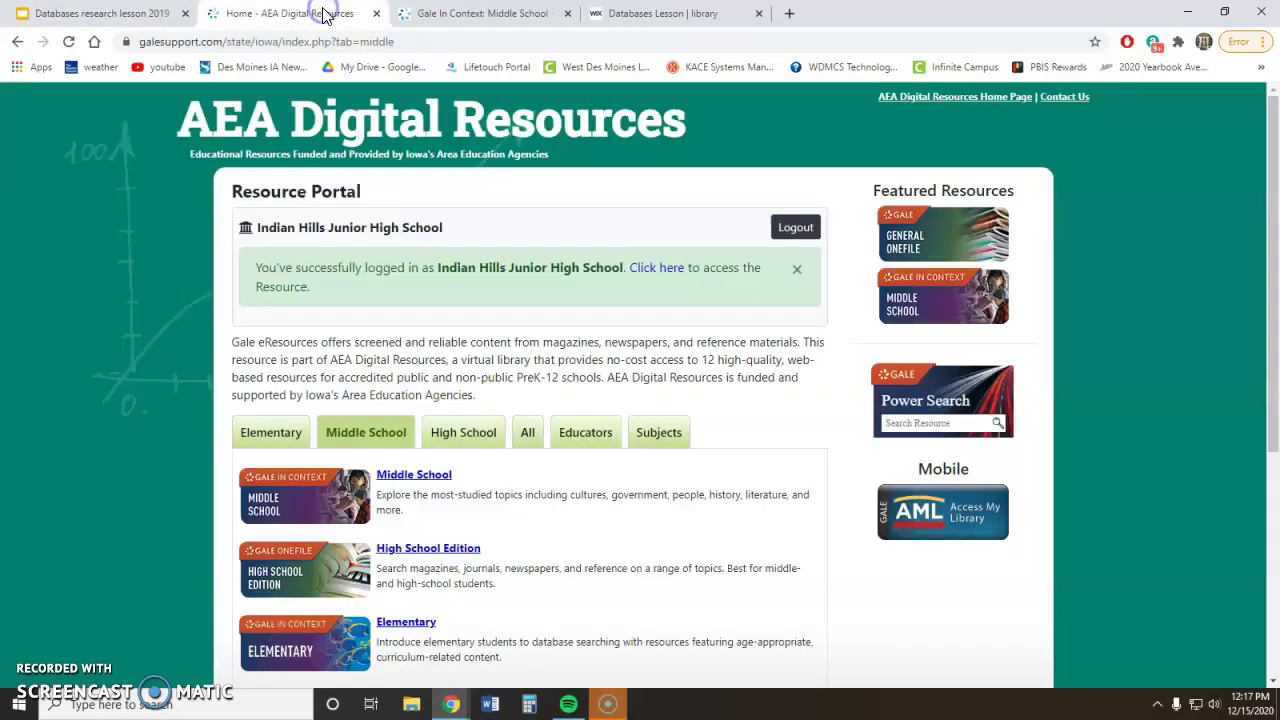
pyautogui.click(490, 14)
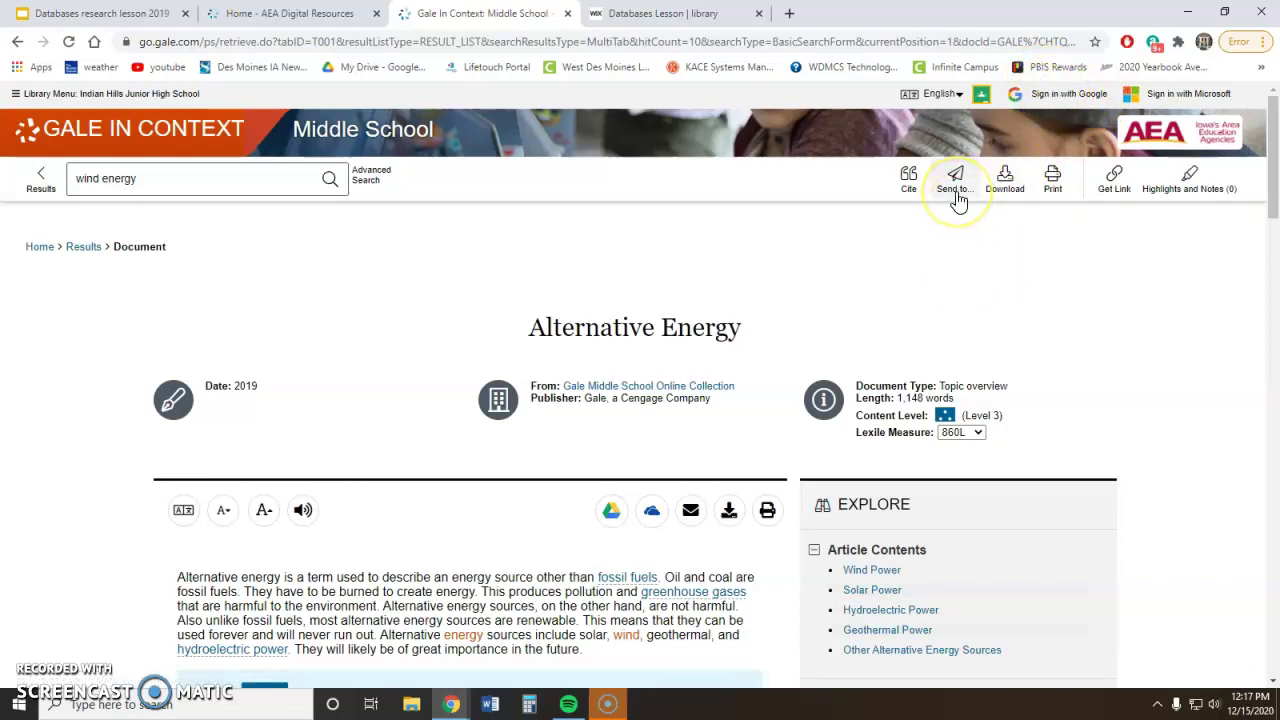
pyautogui.click(910, 190)
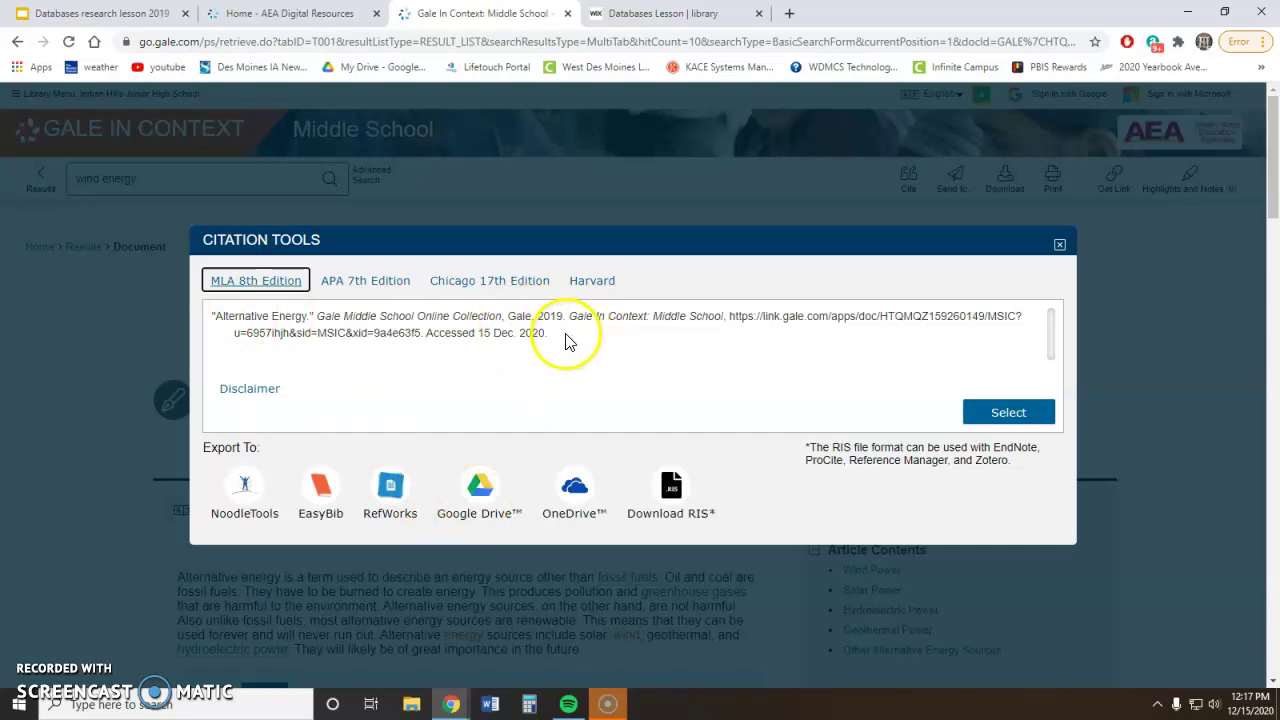
pyautogui.click(1059, 244)
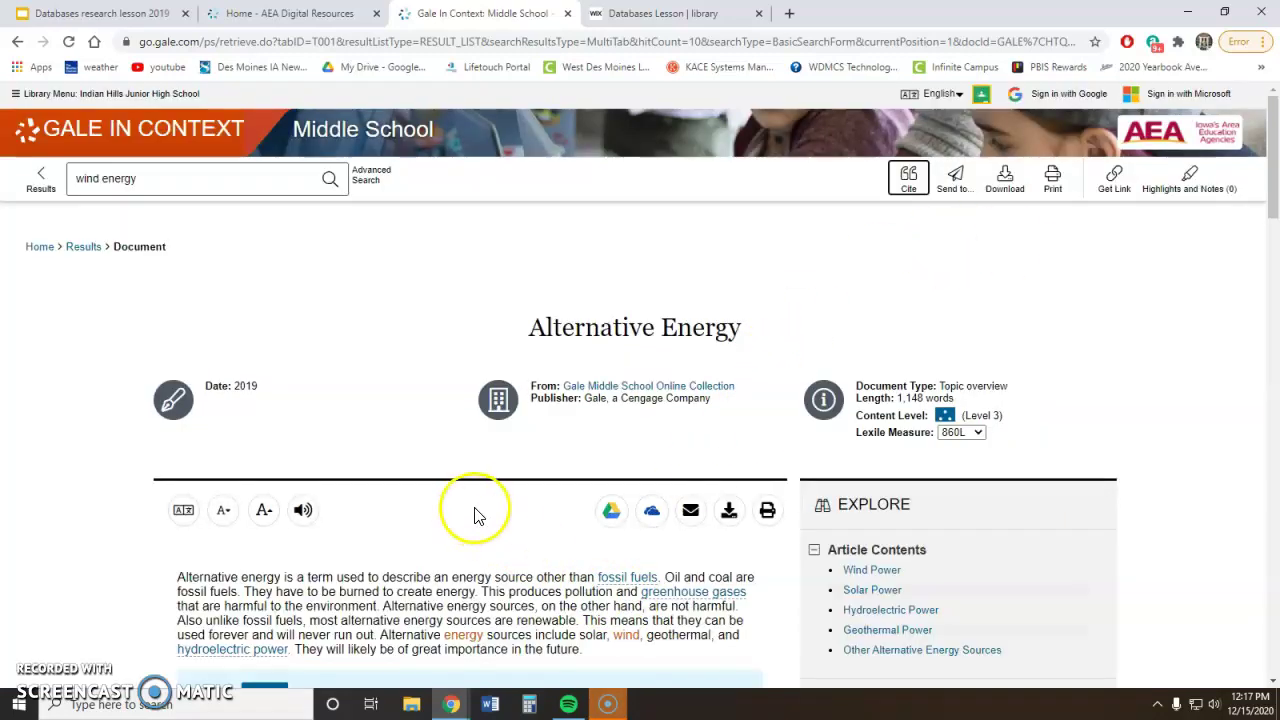
pyautogui.scroll(-5, 466, 516)
pyautogui.scroll(-1, 477, 512)
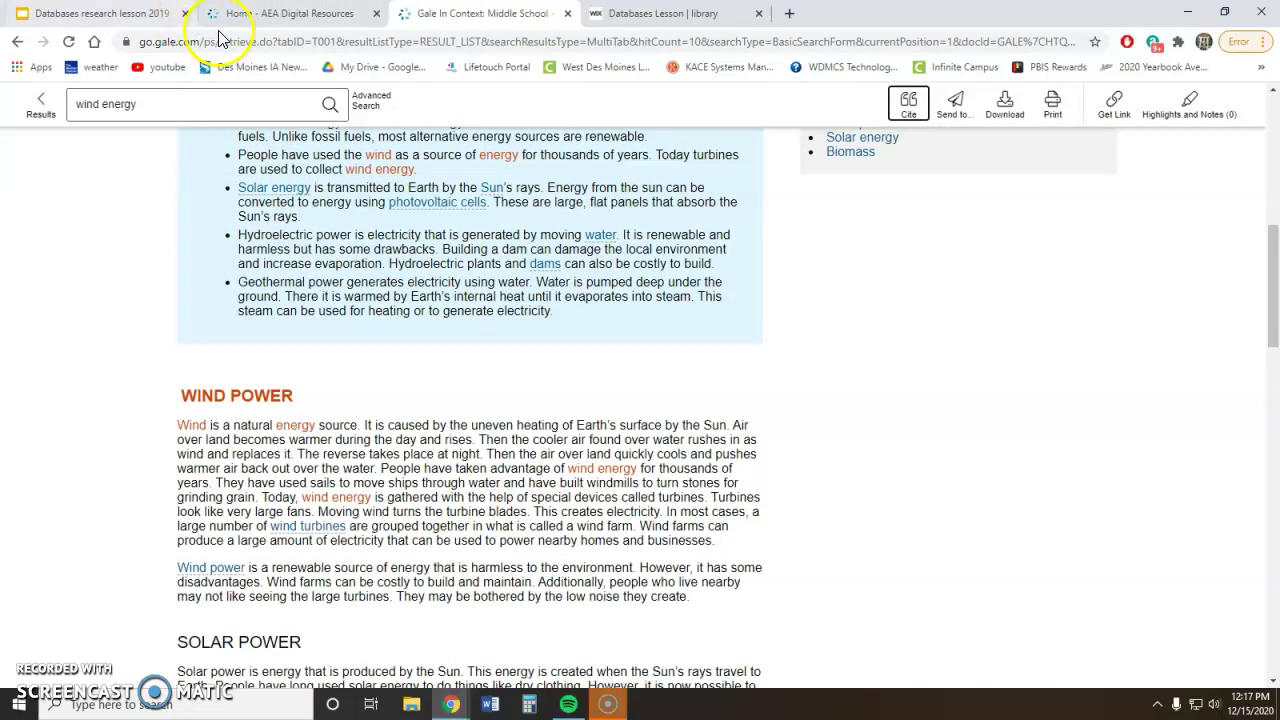
# Step: In the slideshow, show slide 21 on Topic Finder, then slide 22, 'Use Boolean'
pyautogui.click(148, 22)
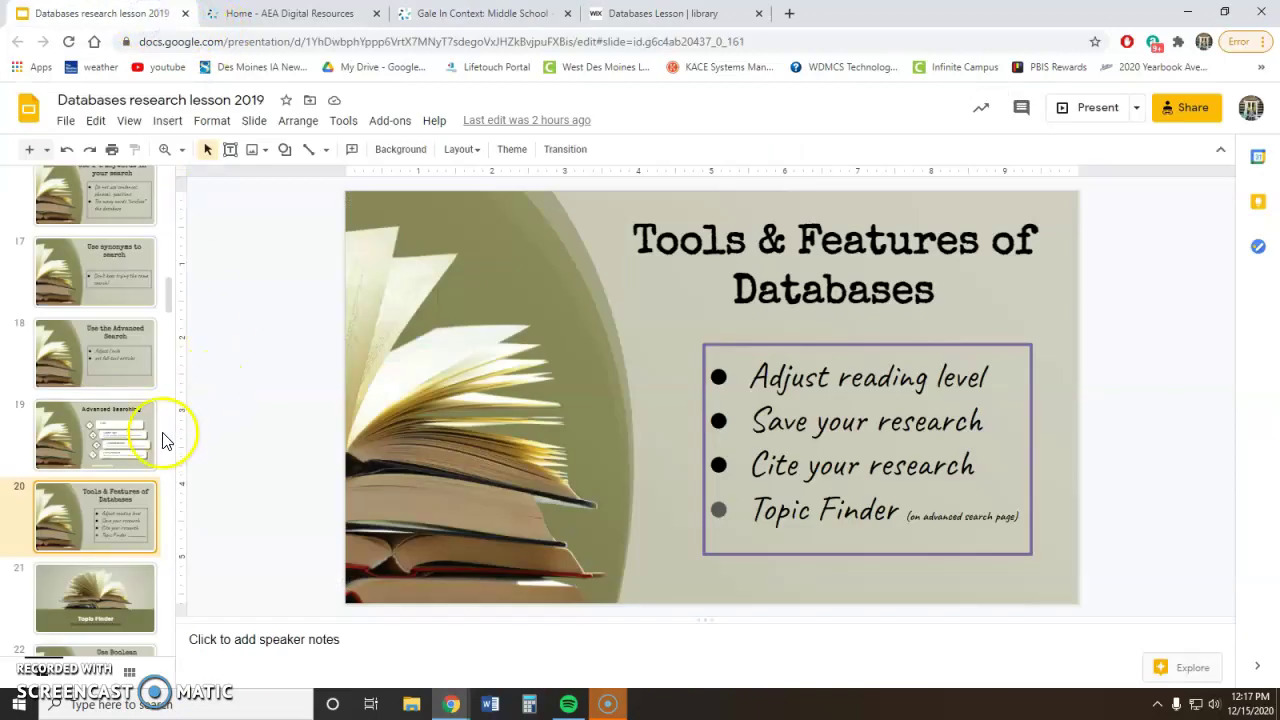
pyautogui.click(113, 600)
pyautogui.scroll(-3, 100, 516)
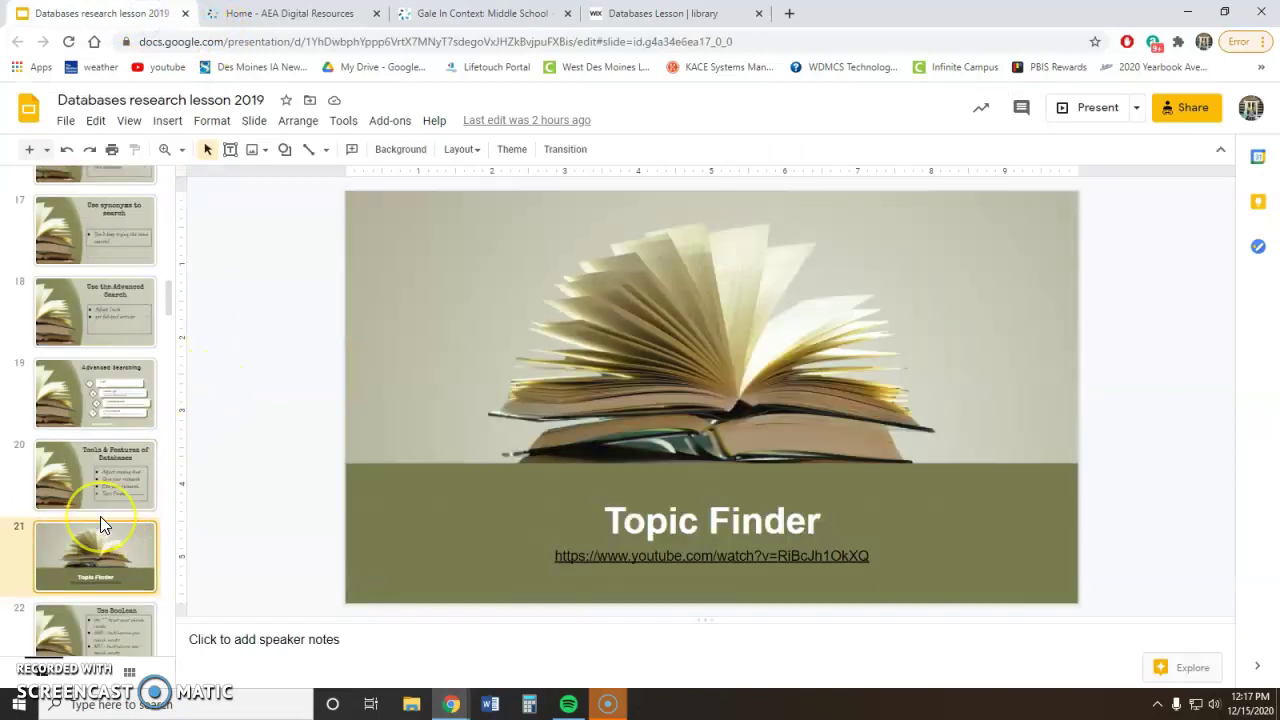
pyautogui.click(100, 518)
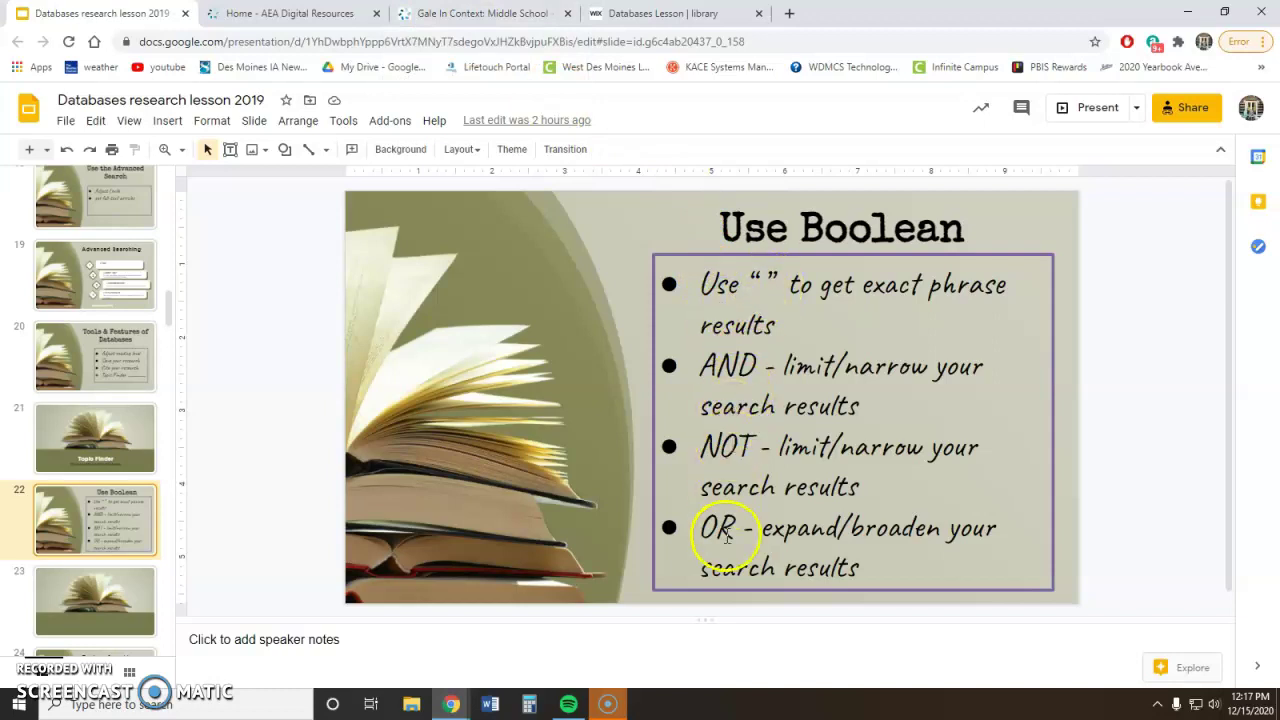
# Step: Go from the Gale article to the Gale In Context home page and its Advanced Search form
pyautogui.click(486, 14)
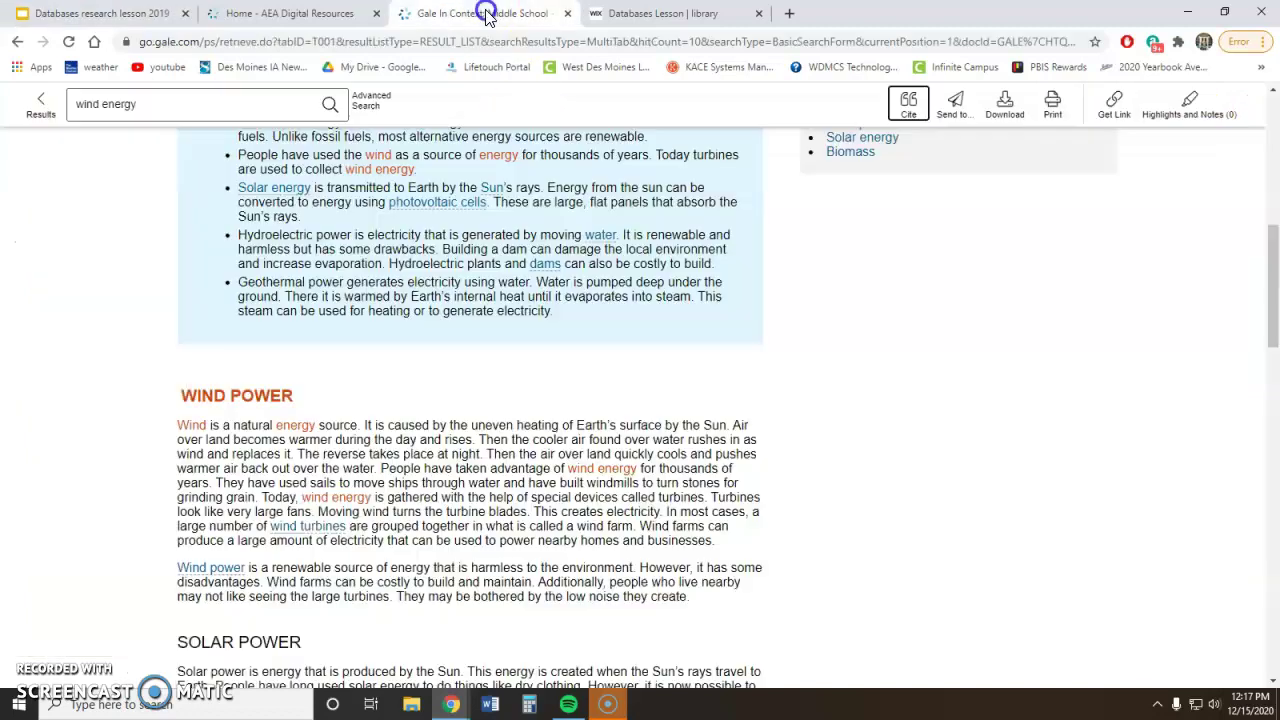
pyautogui.scroll(8, 240, 244)
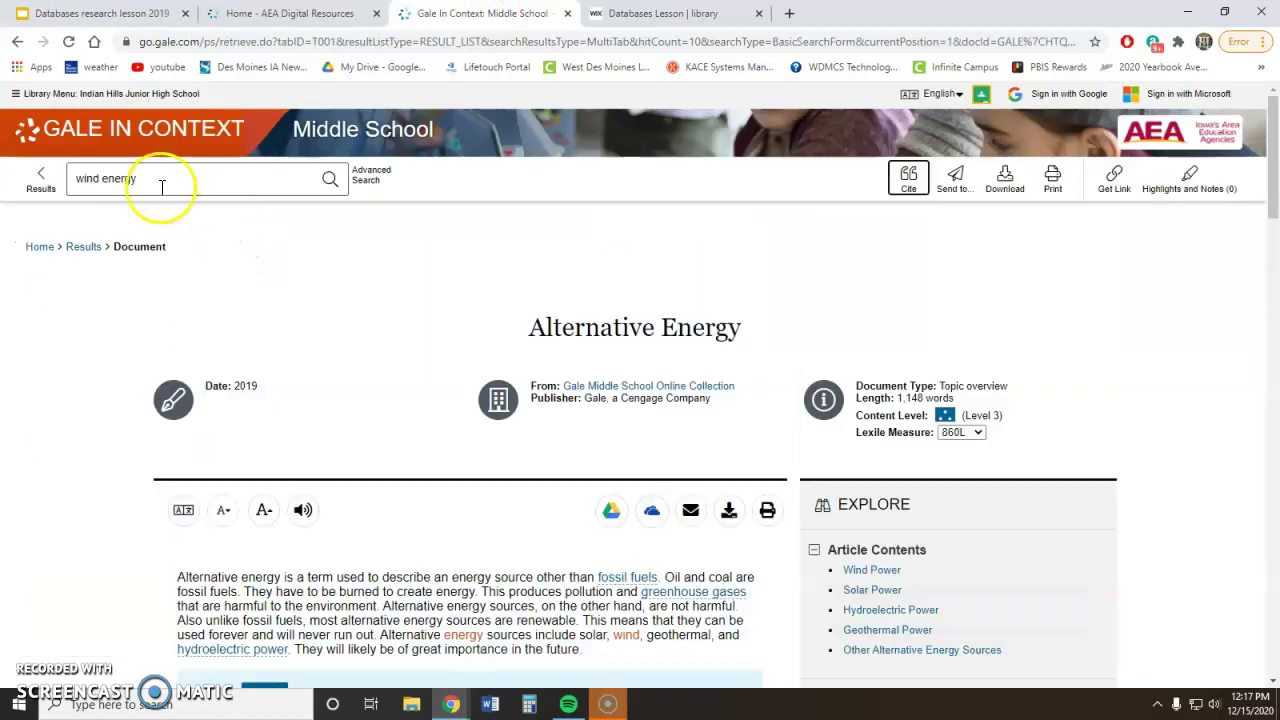
pyautogui.click(118, 138)
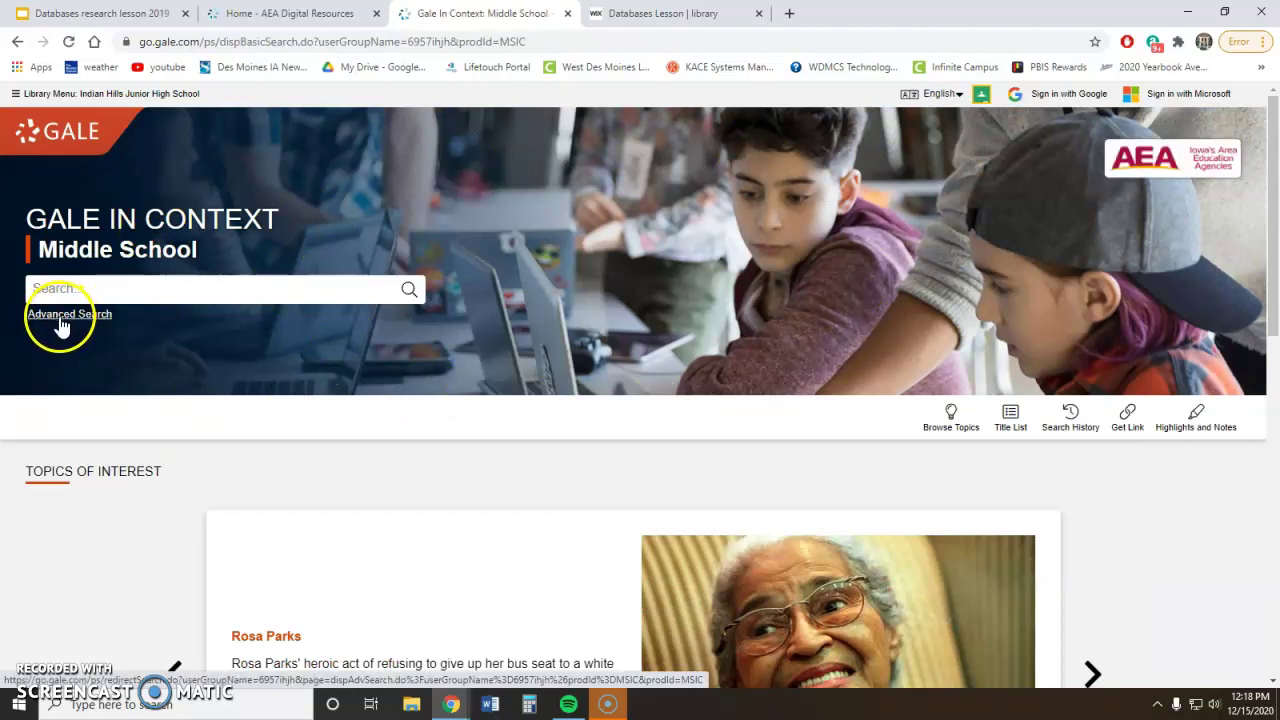
pyautogui.click(80, 316)
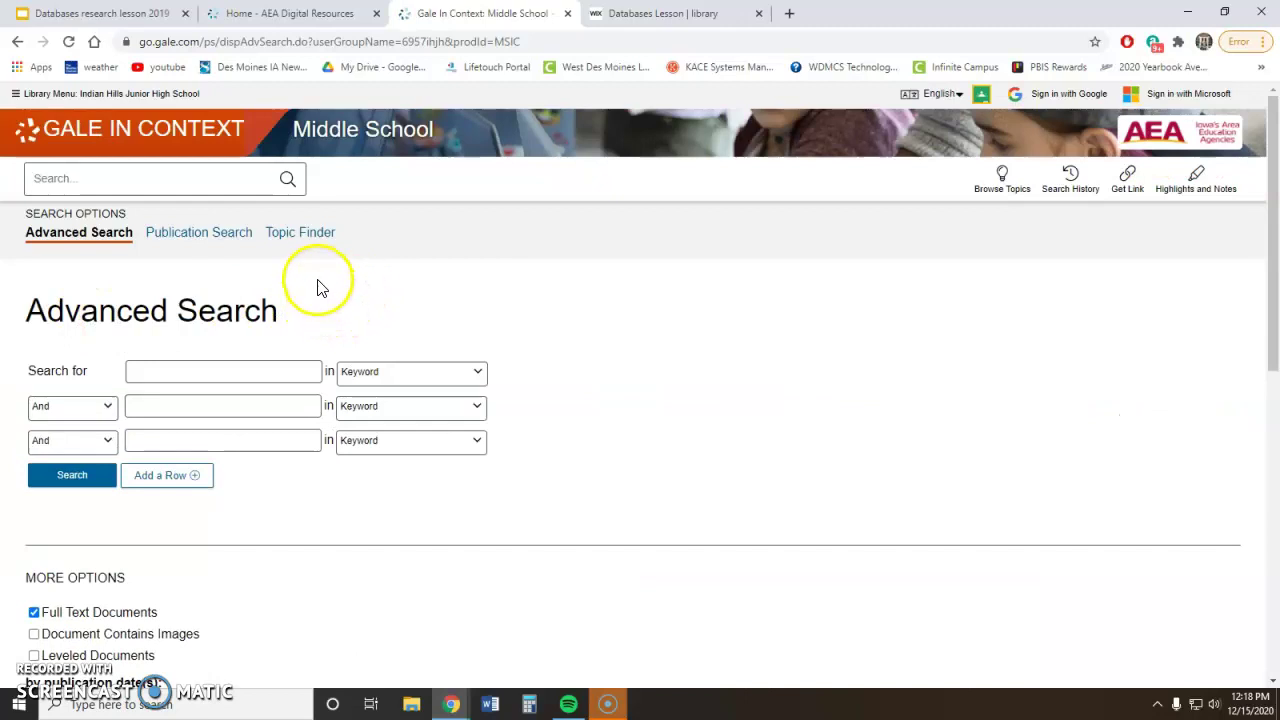
# Step: Show the And/Or/Not choices for row two, keep And, then return to the Databases Lesson page
pyautogui.click(63, 412)
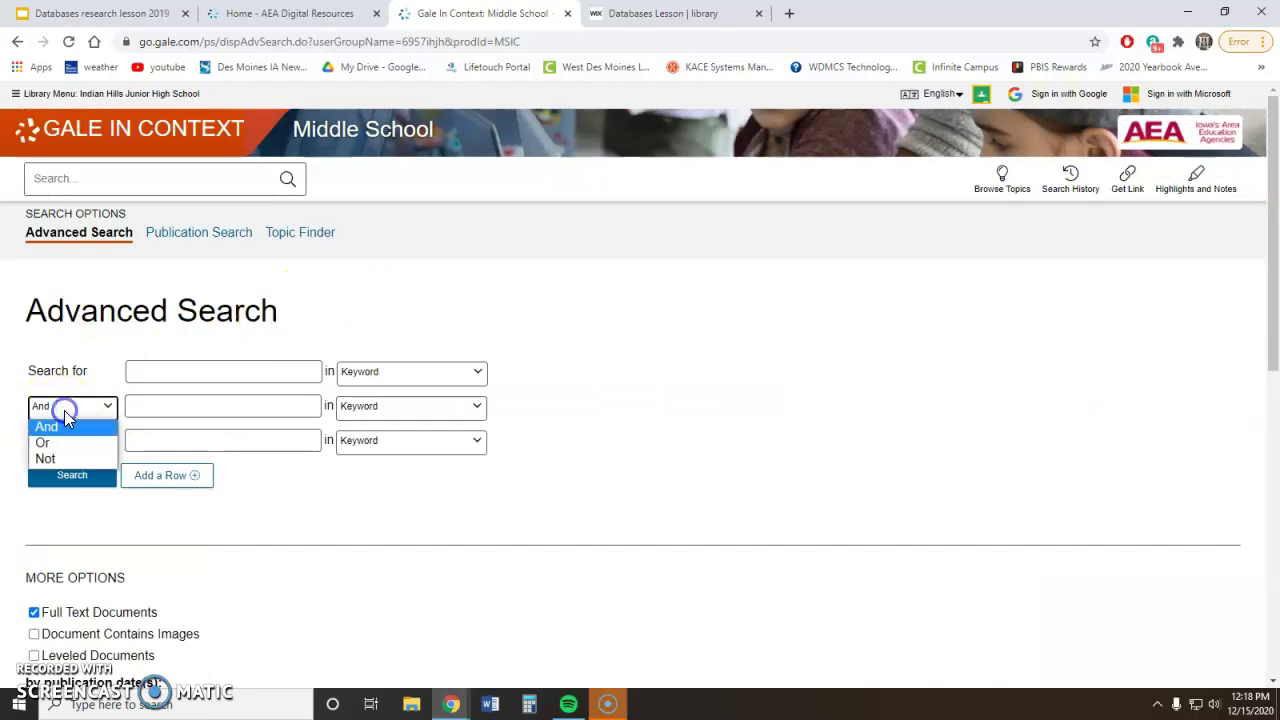
pyautogui.click(69, 408)
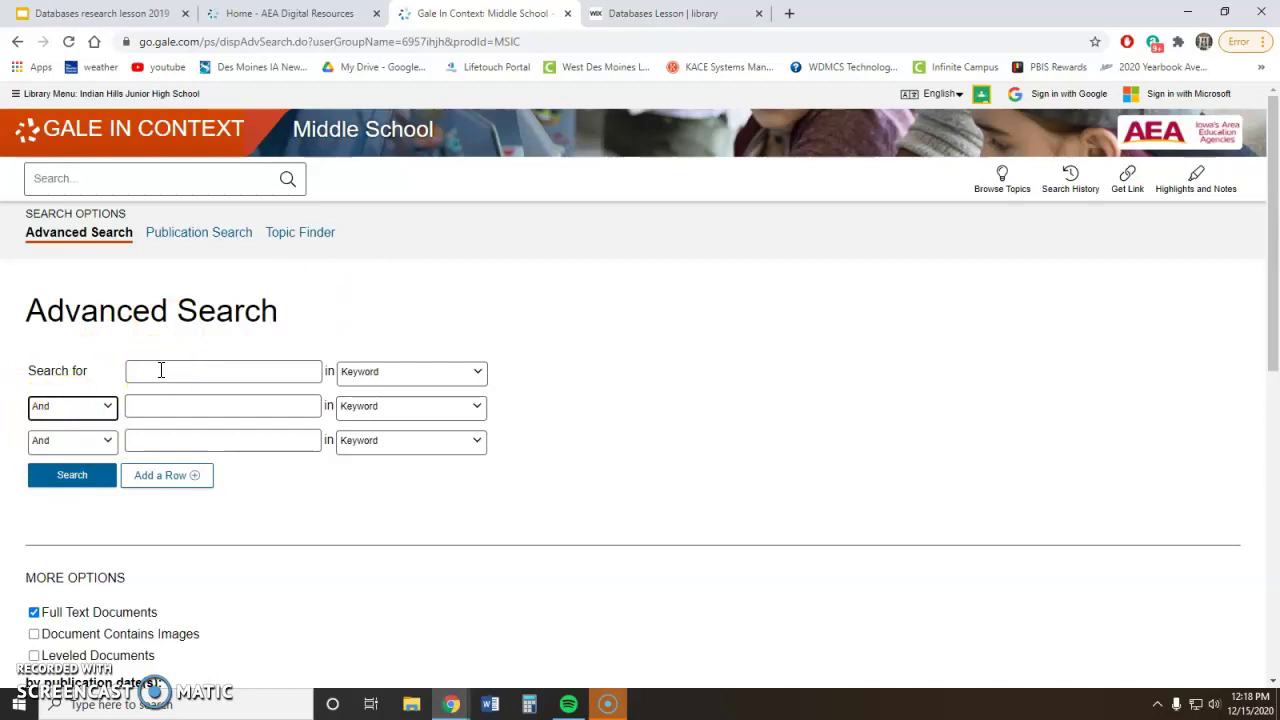
pyautogui.click(627, 15)
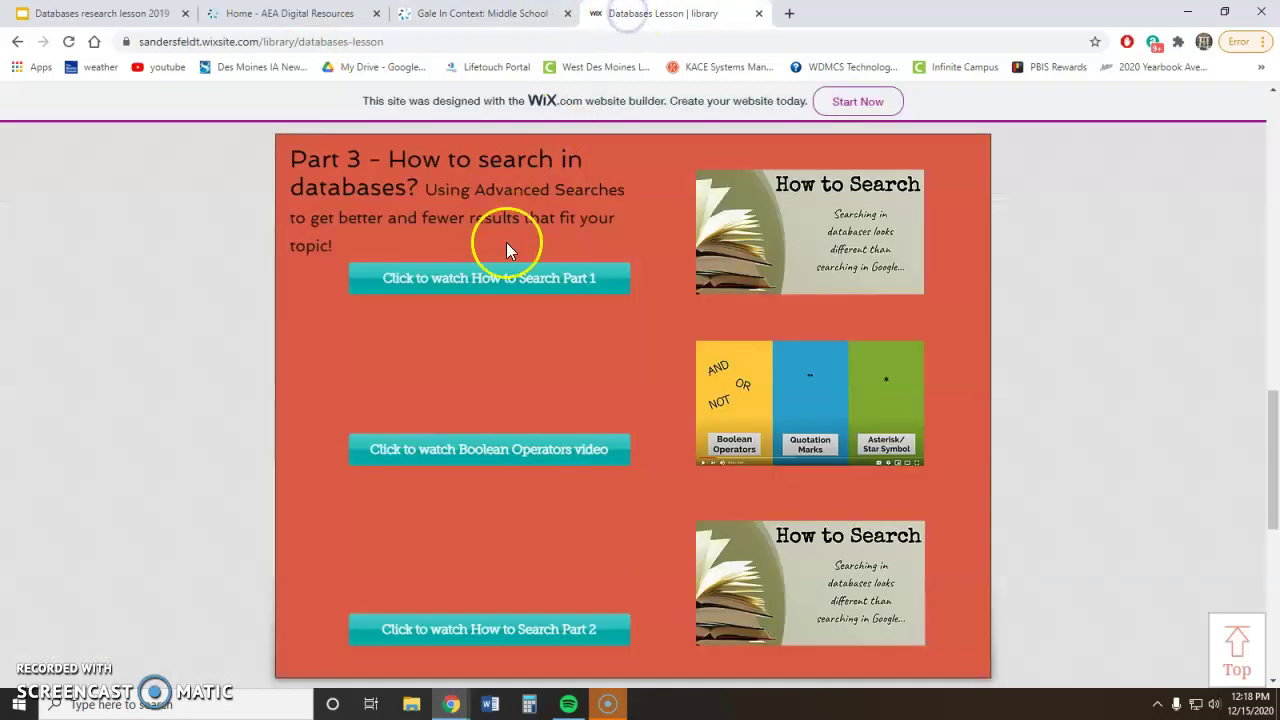